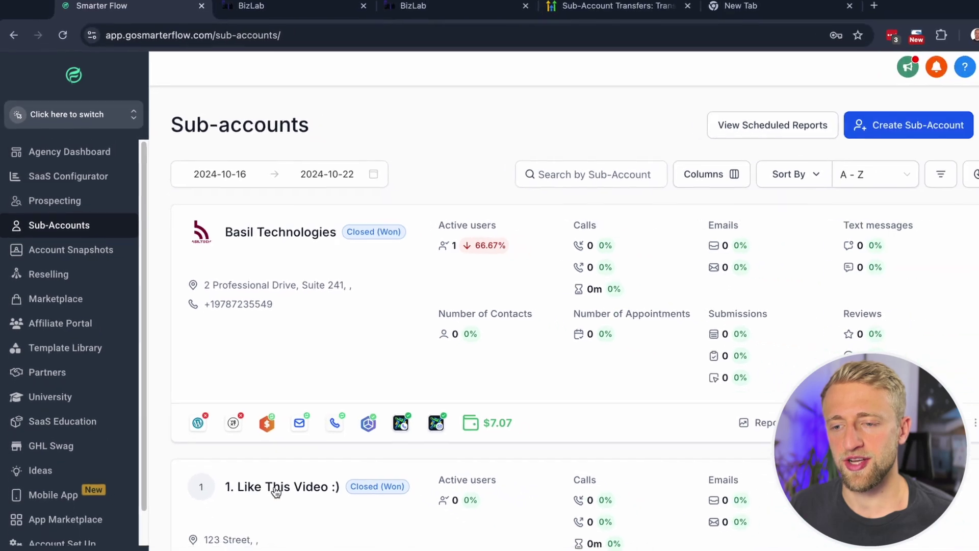
# - Start the Transfer Sub-Account action for the '1. Like This Video :)' sub-account
pyautogui.click(275, 490)
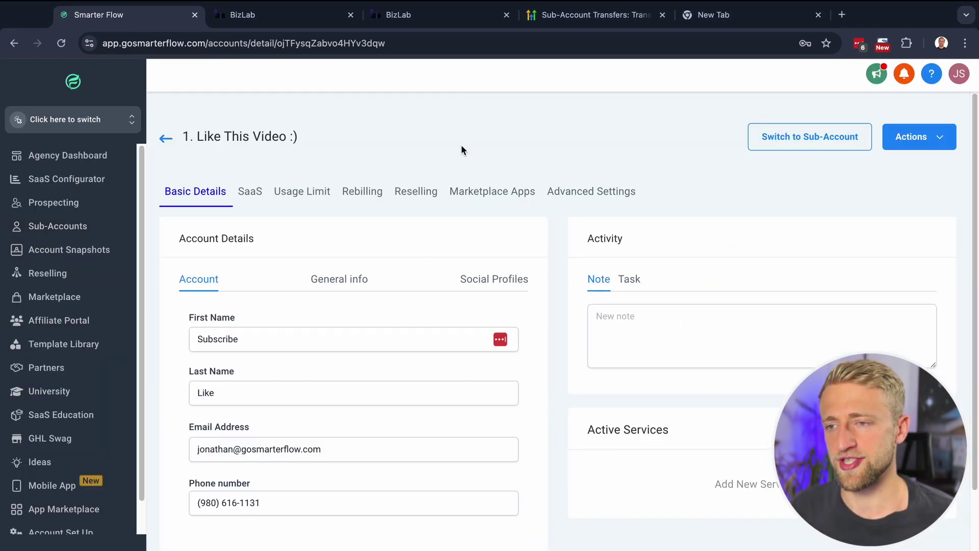
pyautogui.click(913, 143)
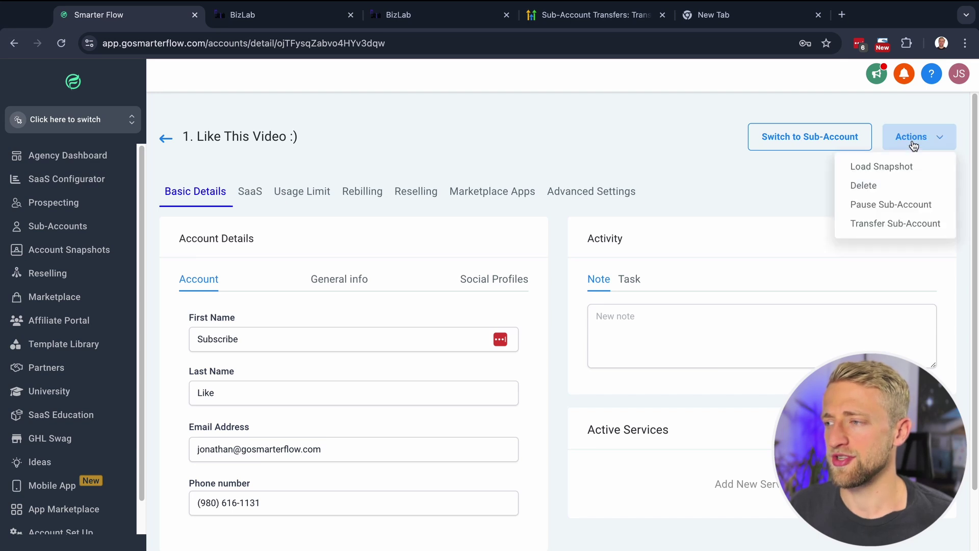
pyautogui.click(868, 227)
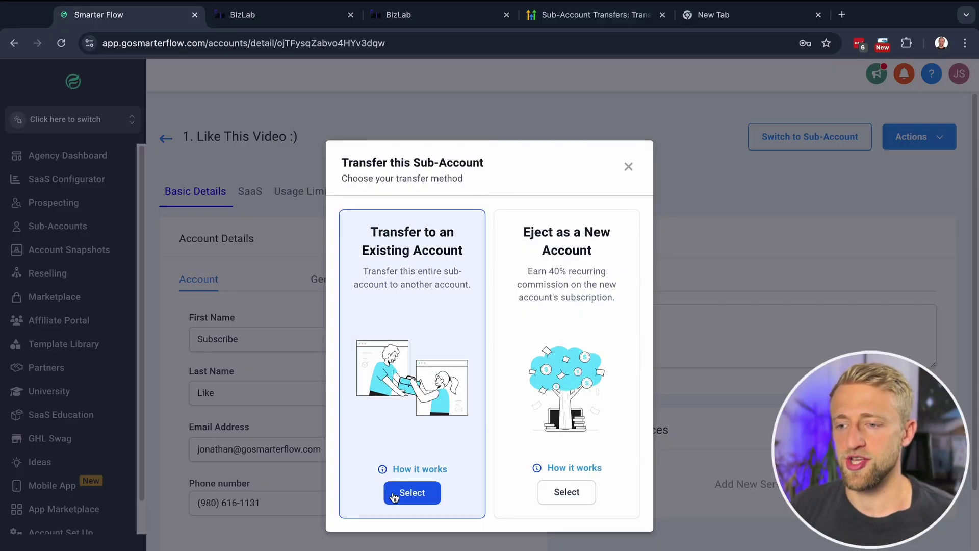
# - Choose Transfer to an Existing Account and open the Sub-Account Transfer Guidelines in a new tab
pyautogui.click(393, 497)
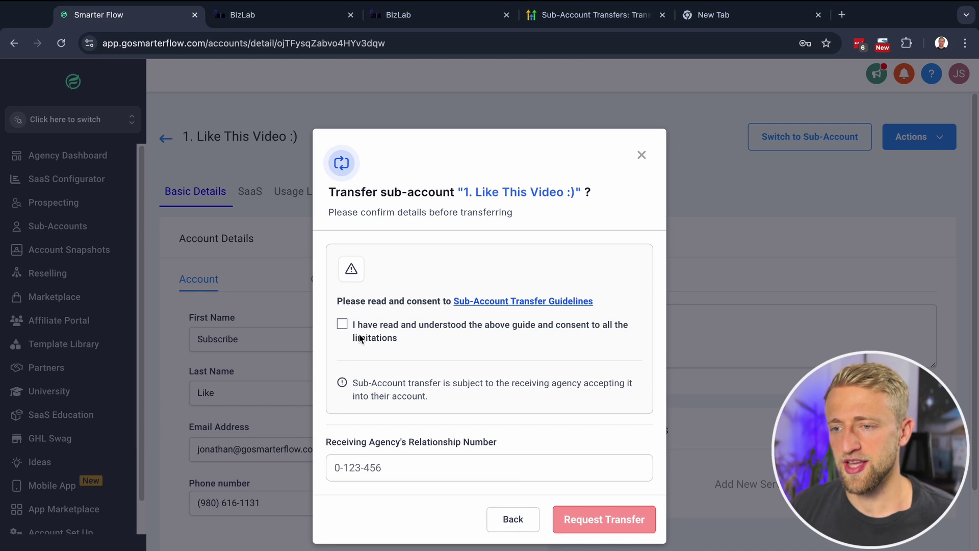
pyautogui.rightClick(504, 305)
pyautogui.click(557, 308)
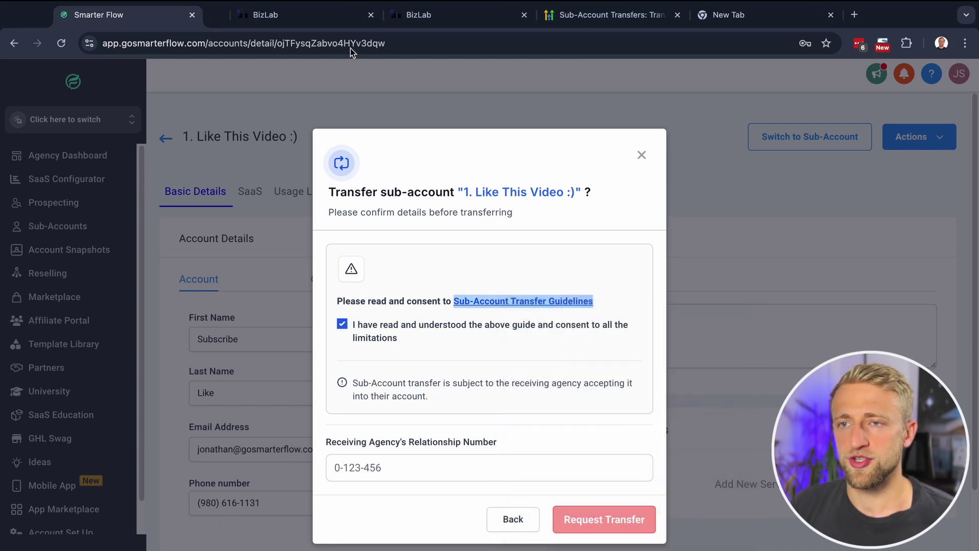
pyautogui.click(264, 21)
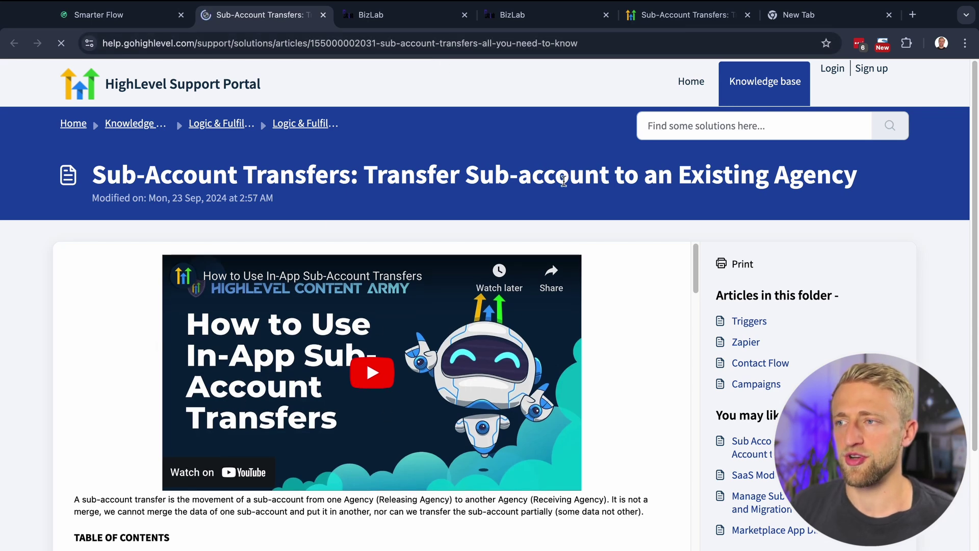
pyautogui.hotkey('ctrl', 'shift', 'Tab')
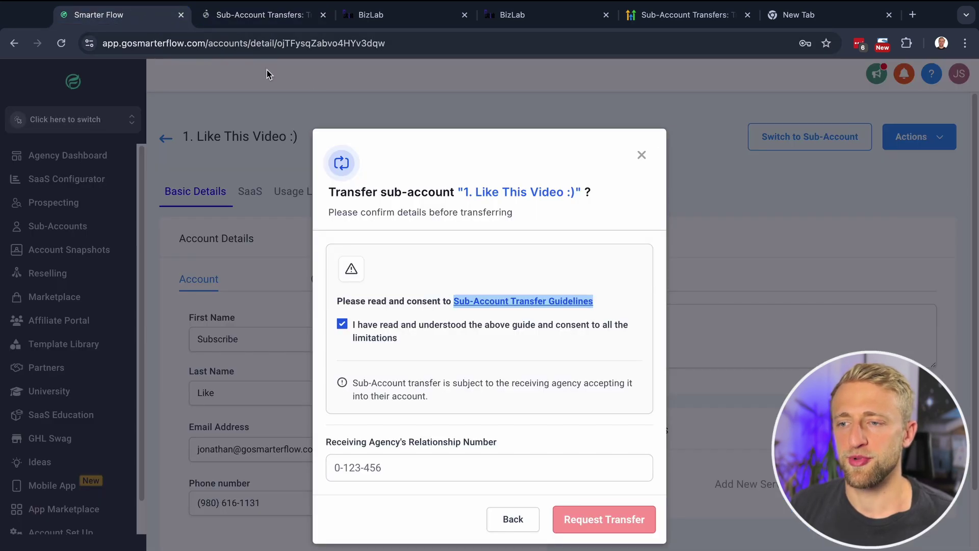
pyautogui.click(423, 272)
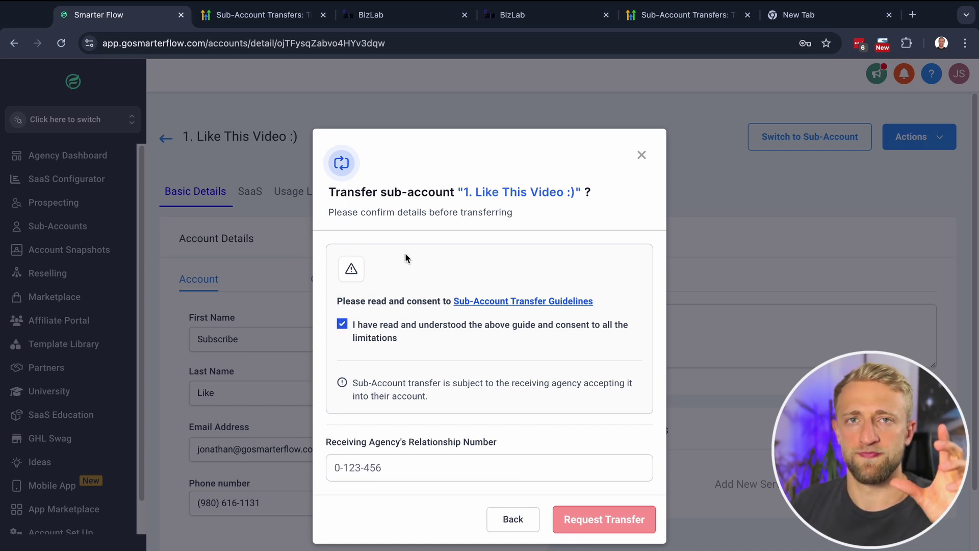
# - Copy the BizLab agency's Relationship Number from its Help & Support panel
pyautogui.click(397, 23)
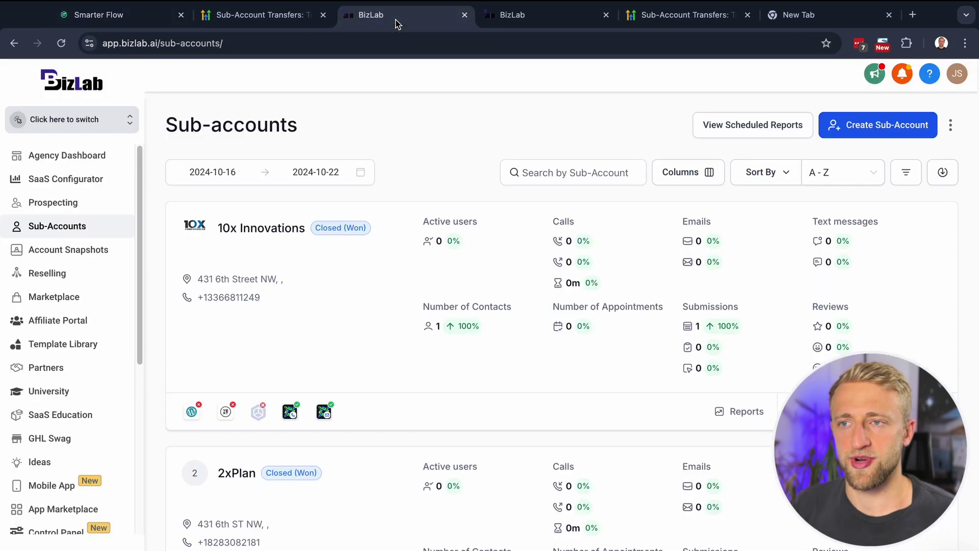
pyautogui.click(929, 75)
pyautogui.moveTo(826, 141); pyautogui.dragTo(782, 139)
pyautogui.hotkey('ctrl', 'c')
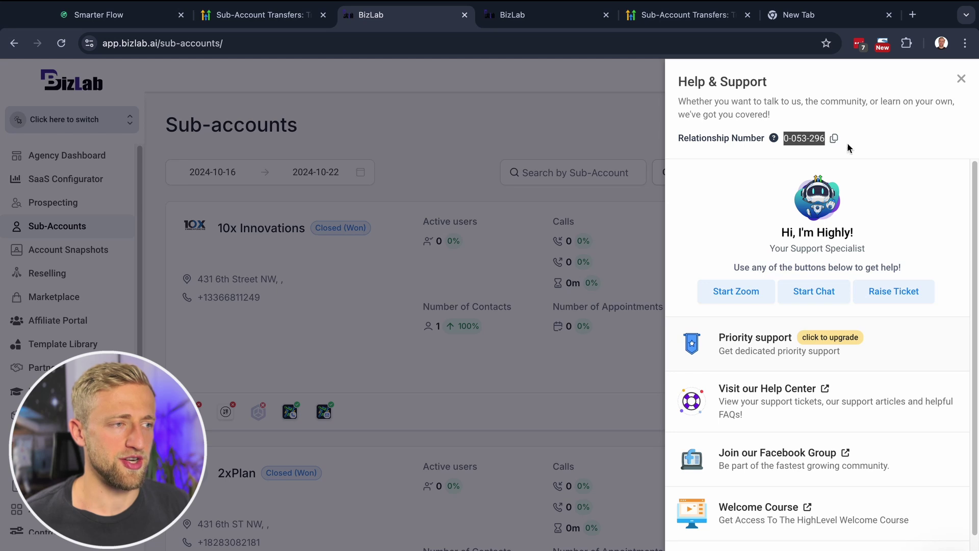
pyautogui.click(482, 113)
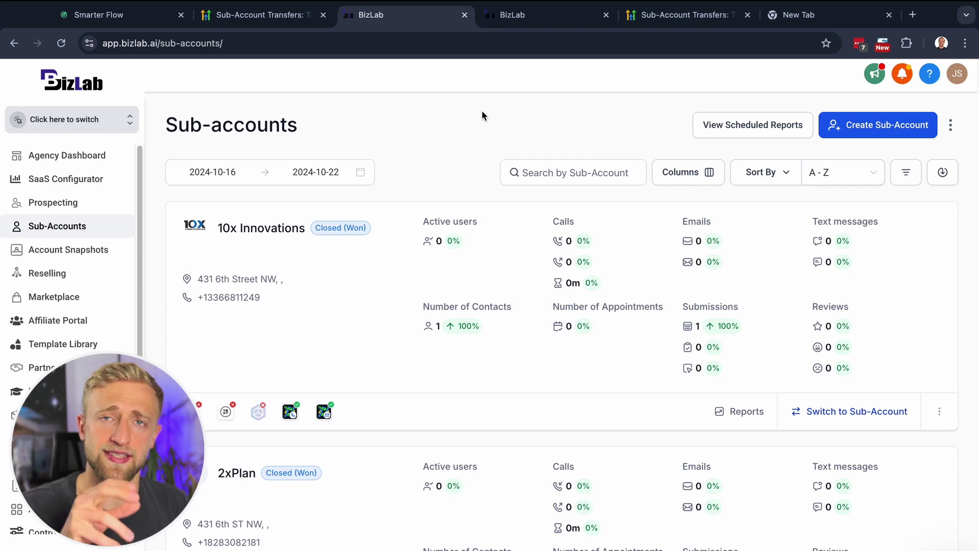
# - Review the AI.01 Send Message to AI workflow in the other BizLab tab
pyautogui.click(510, 15)
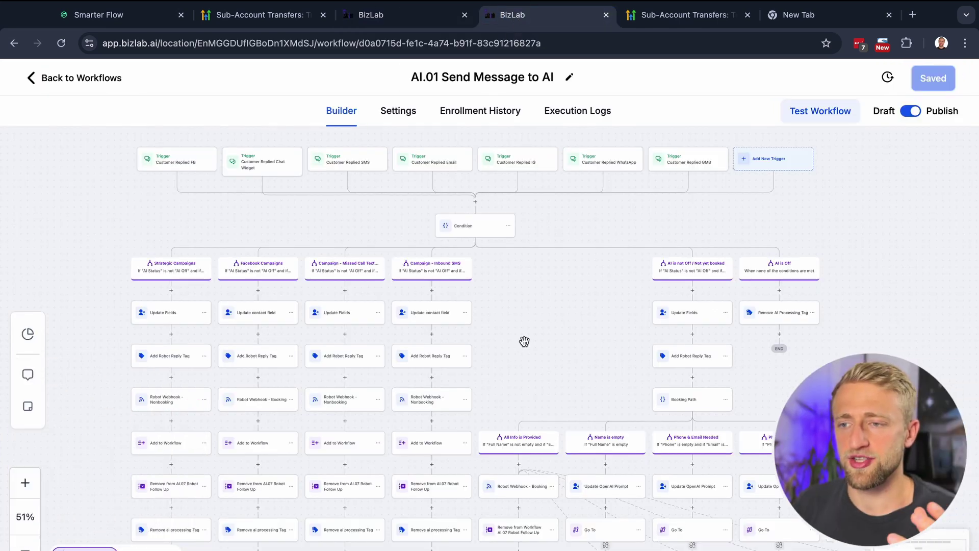
pyautogui.scroll(3, 524, 341)
pyautogui.scroll(-5, 512, 261)
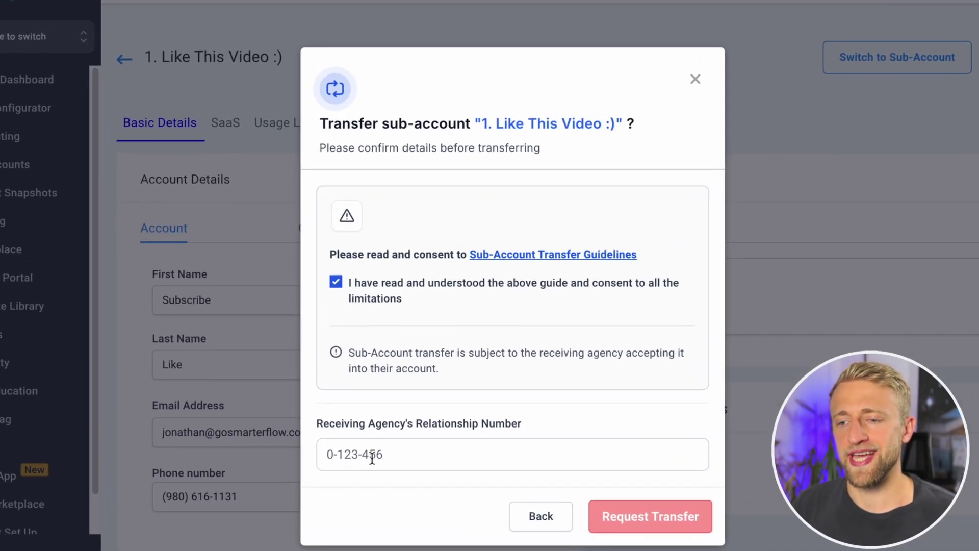
# - Paste BizLab's relationship number, request the transfer, and confirm it with the saved account password
pyautogui.click(388, 455)
pyautogui.hotkey('ctrl', 'v')
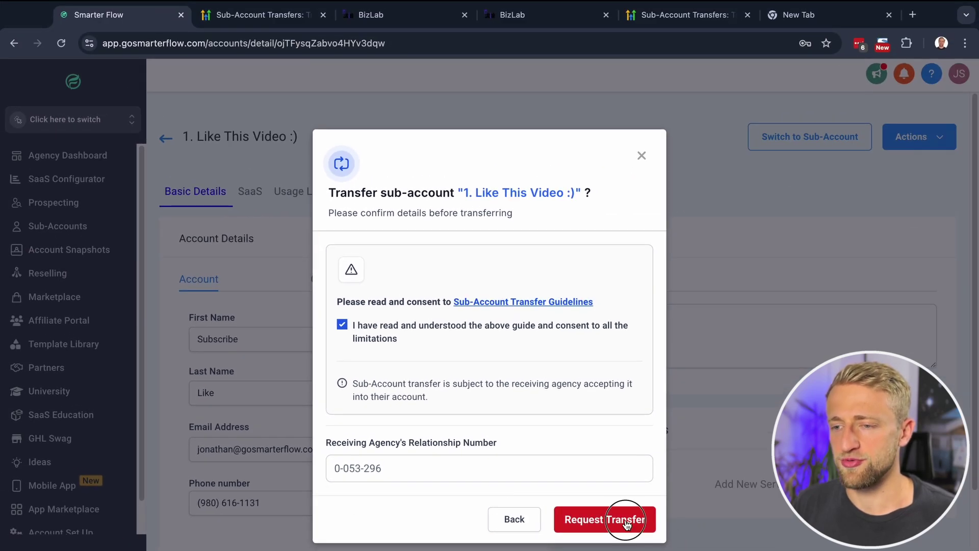
pyautogui.click(627, 522)
pyautogui.click(443, 401)
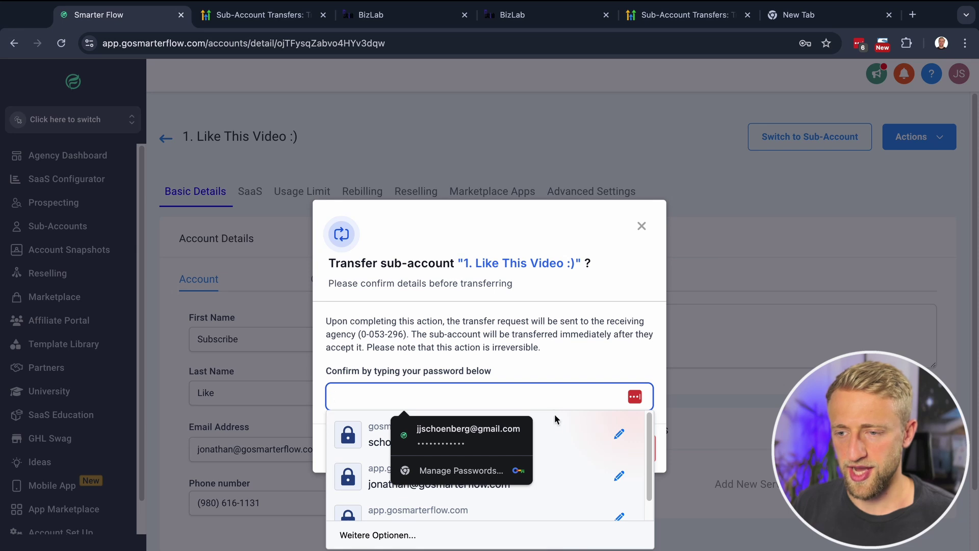
pyautogui.click(555, 480)
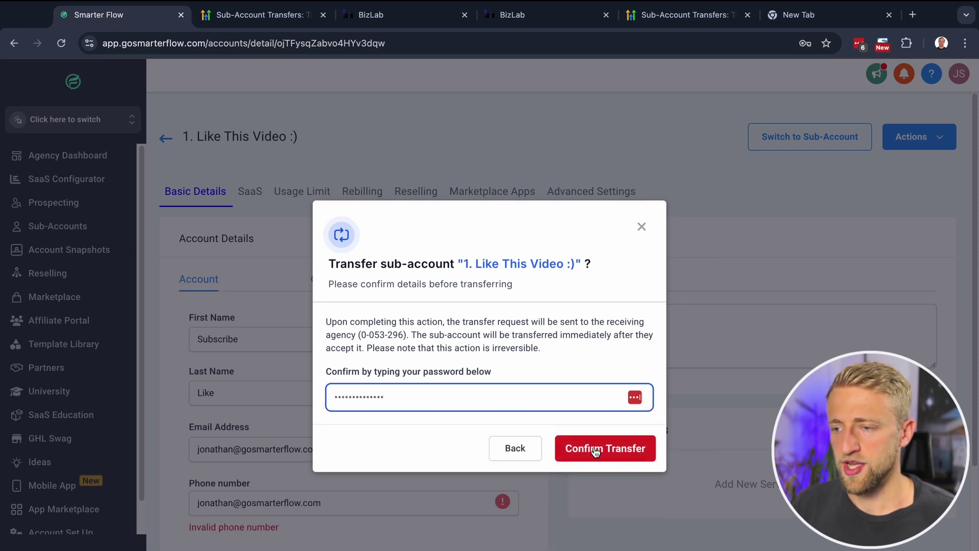
pyautogui.click(596, 451)
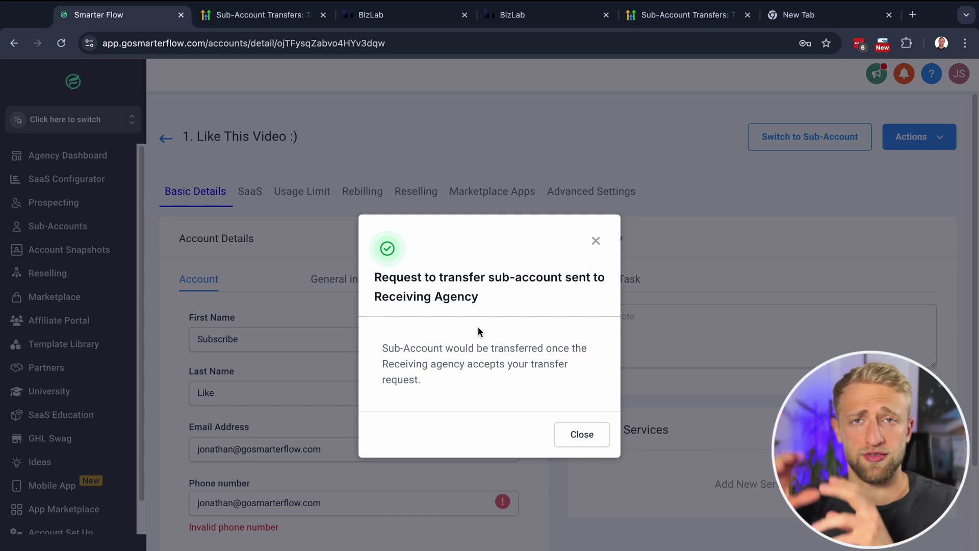
# - Reveal the Sub-Account Transfers option from the menu beside Create Sub-Account in BizLab
pyautogui.click(399, 14)
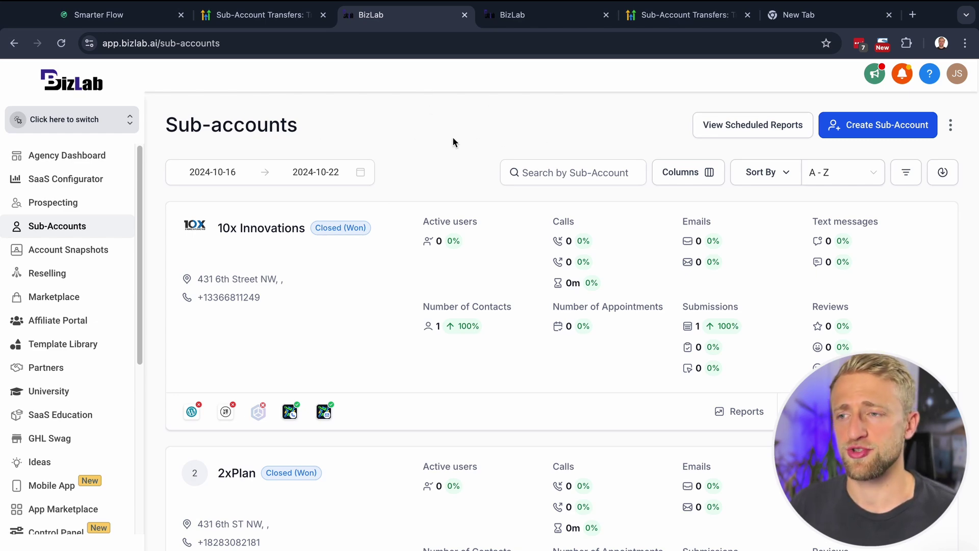
pyautogui.click(950, 125)
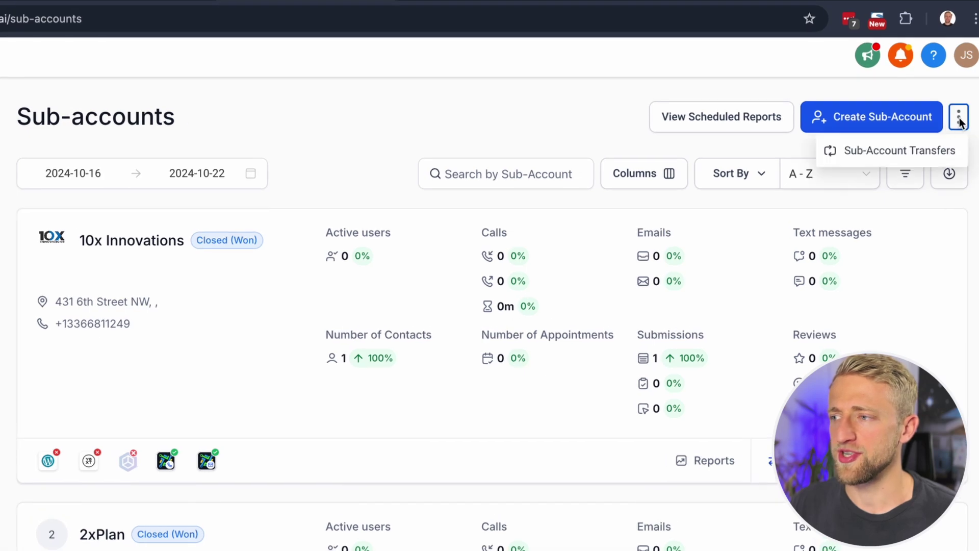
# - Approve and complete the incoming '1. Like This Video :)' transfer on the Sub-Account Transfers page
pyautogui.click(888, 154)
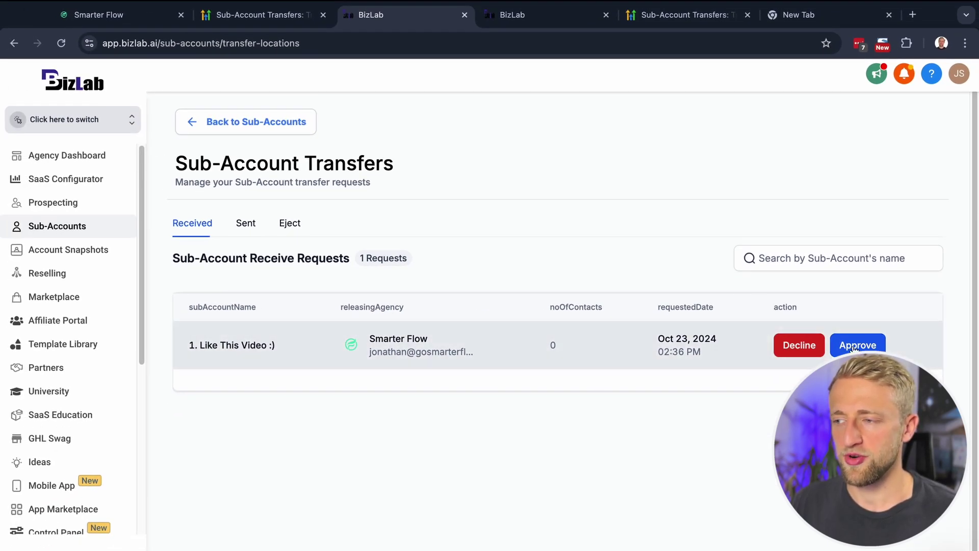
pyautogui.click(855, 348)
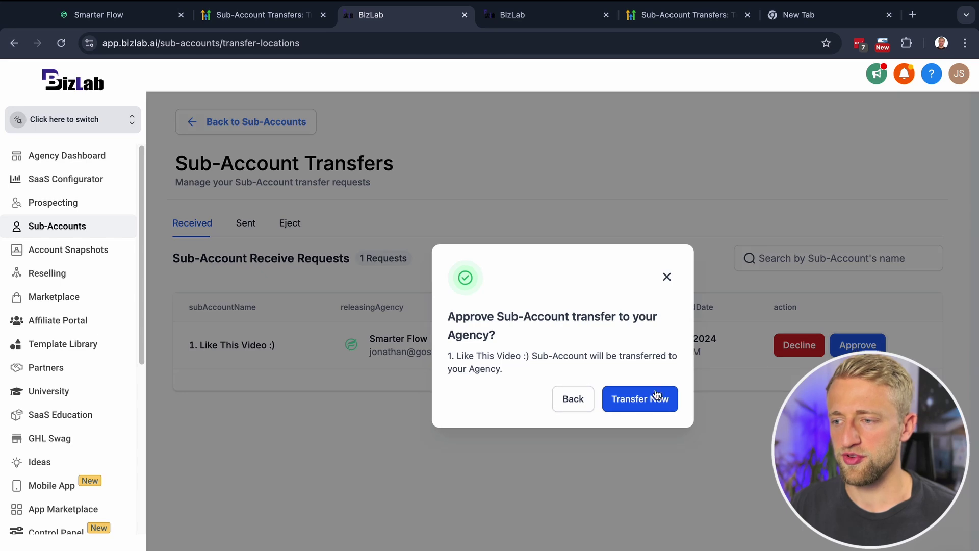
pyautogui.click(644, 402)
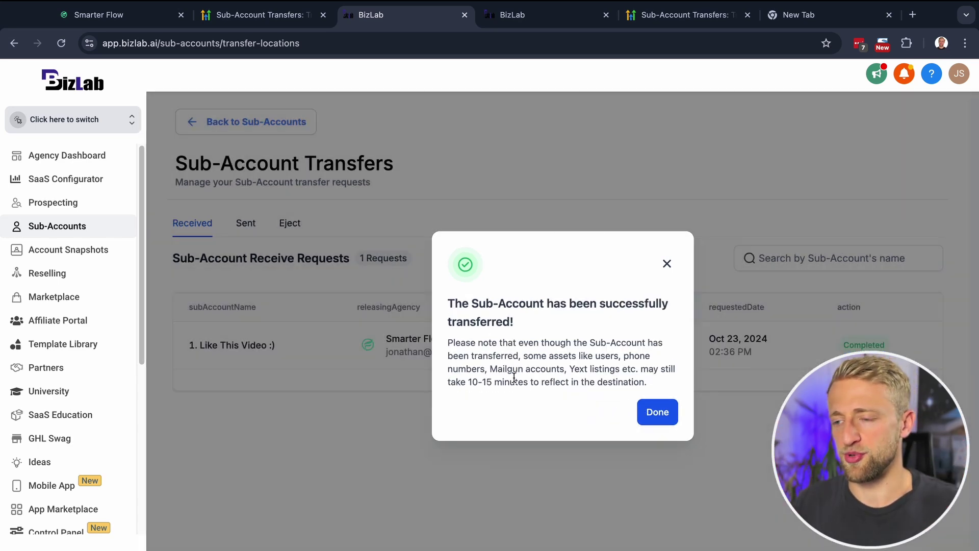
pyautogui.click(648, 417)
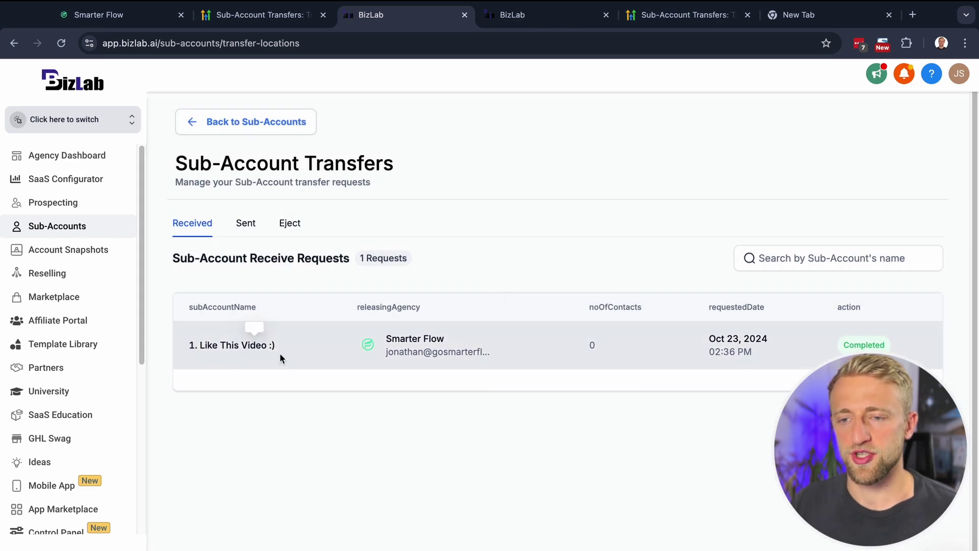
pyautogui.moveTo(280, 357)
pyautogui.mouseDown()
pyautogui.moveTo(260, 345)
pyautogui.moveTo(184, 349)
pyautogui.mouseUp()
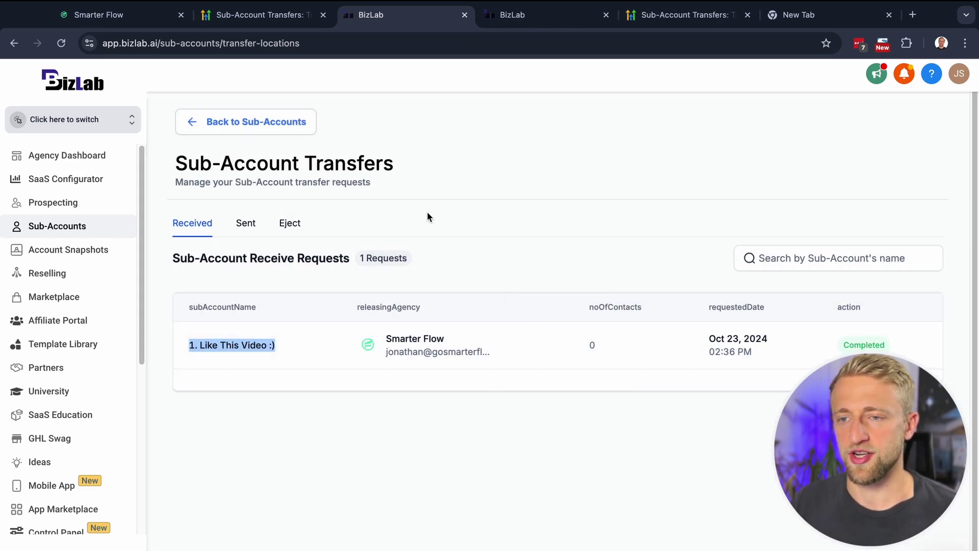
# - Check the Sent and Eject tabs, return to Received, then go back to Sub-Accounts
pyautogui.click(245, 225)
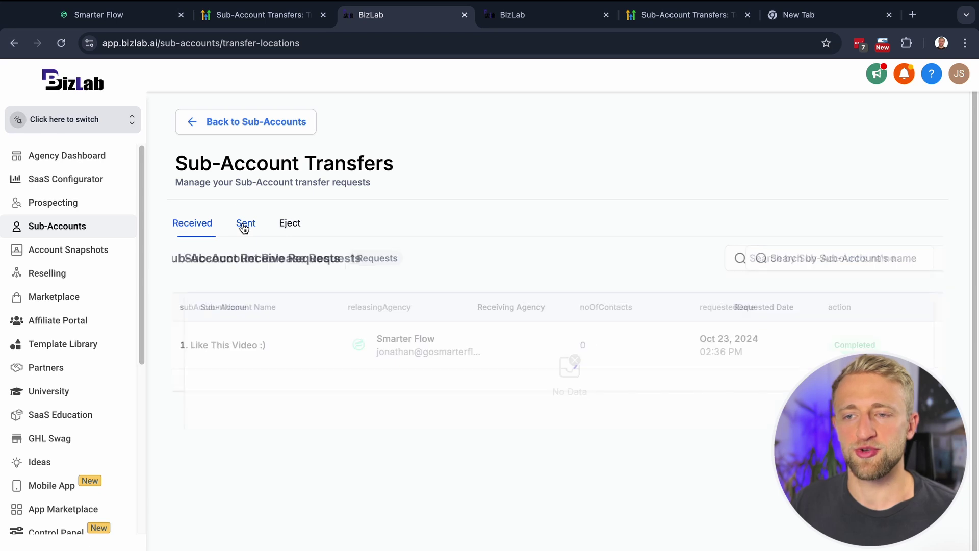
pyautogui.click(289, 225)
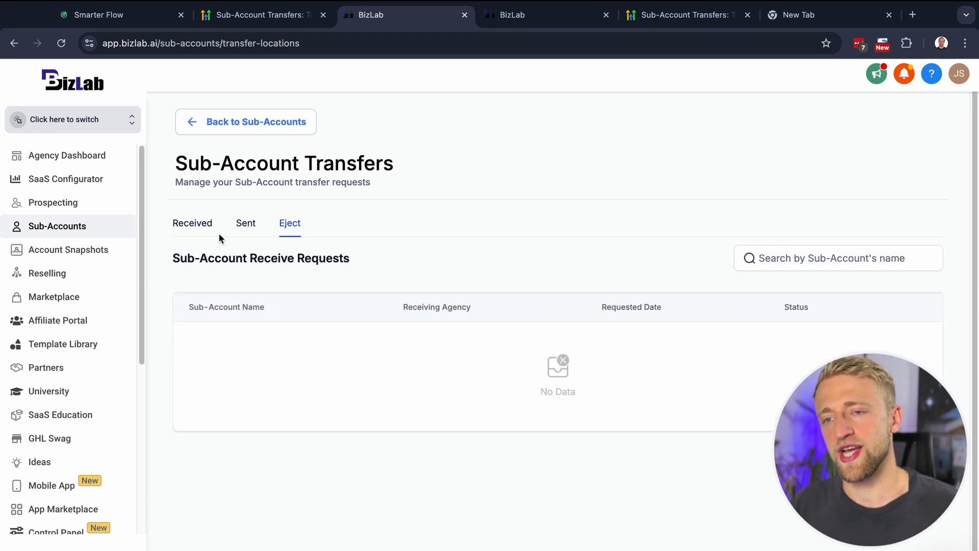
pyautogui.click(194, 224)
pyautogui.click(253, 123)
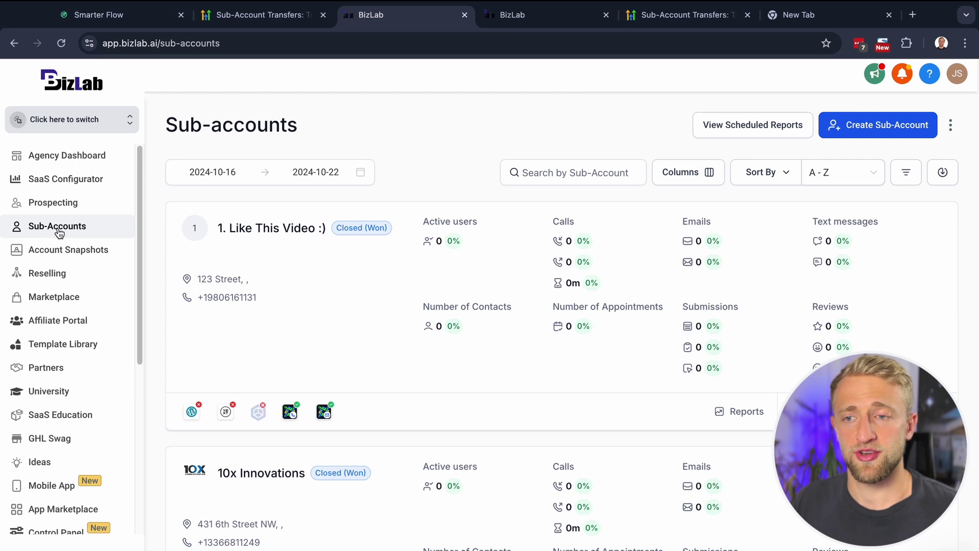
# - Switch into the transferred '1. Like This Video :)' sub-account from BizLab's list
pyautogui.click(247, 231)
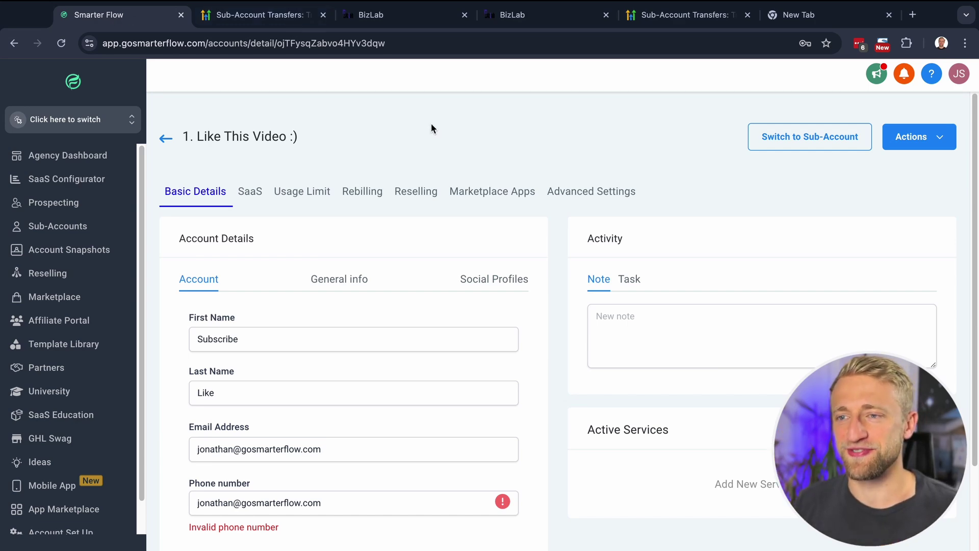
# - On the Sub-Account Transfers article, highlight the transferred-assets heading, websites and funnels, and calendars
pyautogui.click(652, 15)
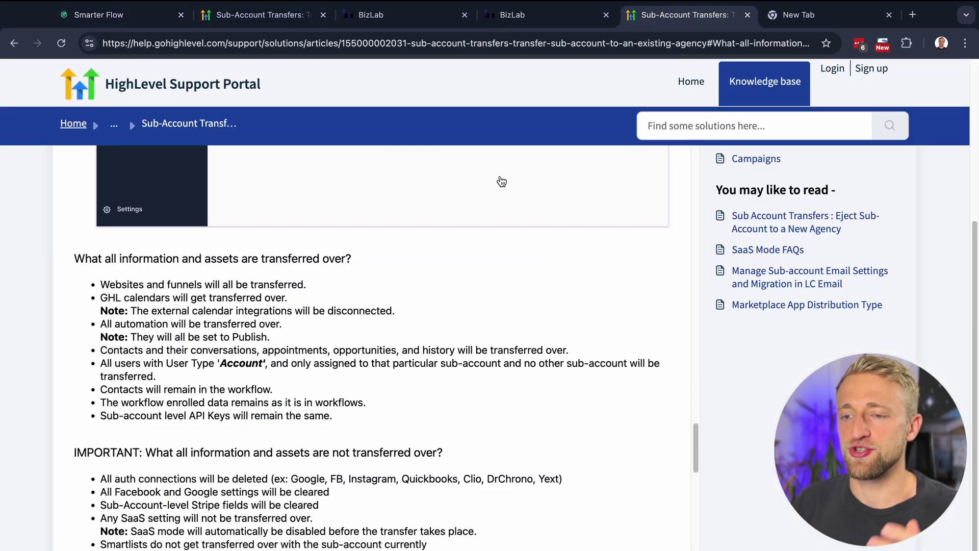
pyautogui.scroll(-2, 291, 352)
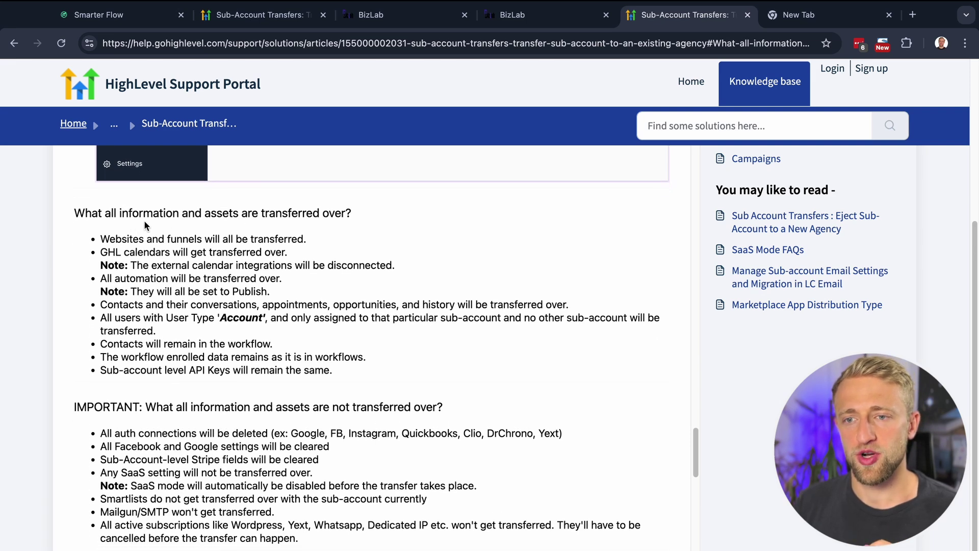
pyautogui.moveTo(262, 213); pyautogui.dragTo(372, 215)
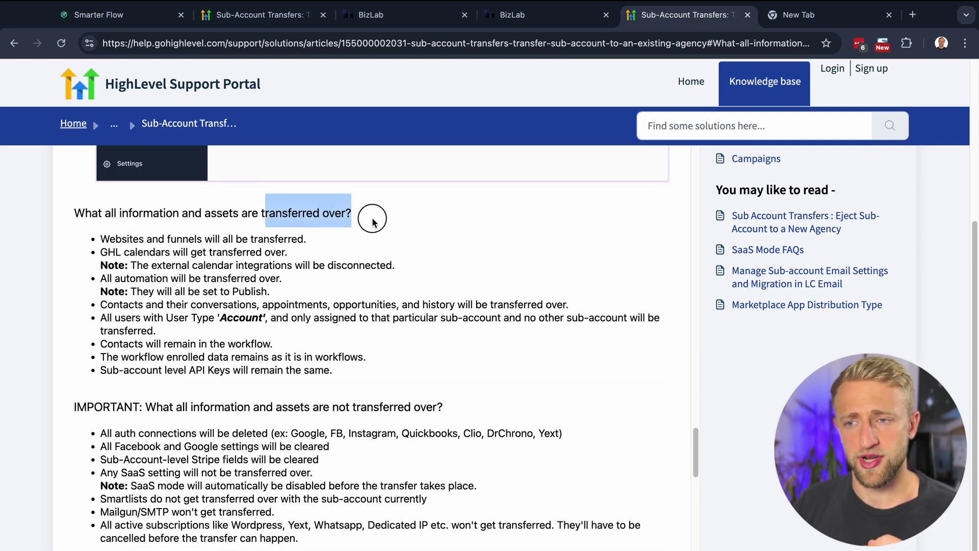
pyautogui.click(255, 247)
pyautogui.moveTo(120, 239); pyautogui.dragTo(183, 253)
pyautogui.click(176, 274)
# - Scroll through the article's lists of assets that are and aren't transferred
pyautogui.scroll(-1, 138, 311)
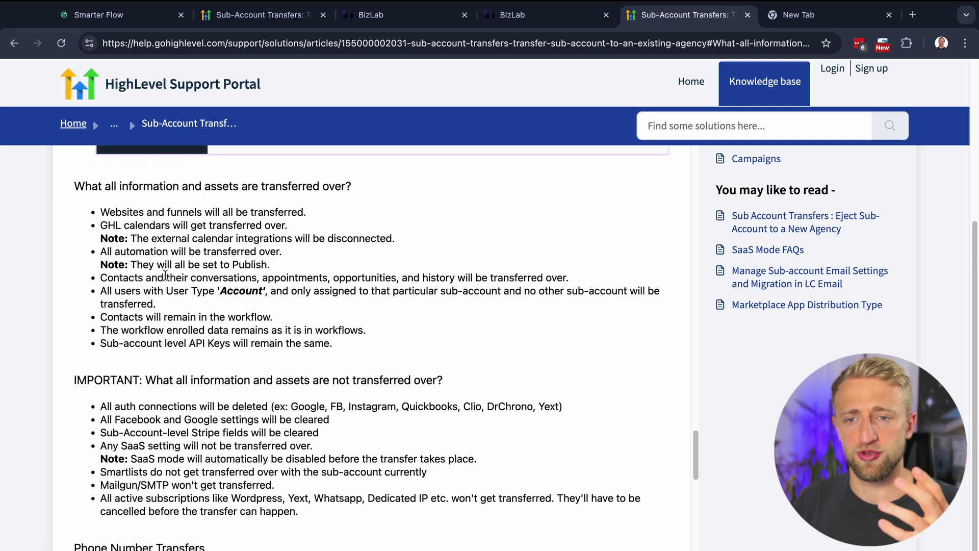
pyautogui.scroll(-1, 254, 306)
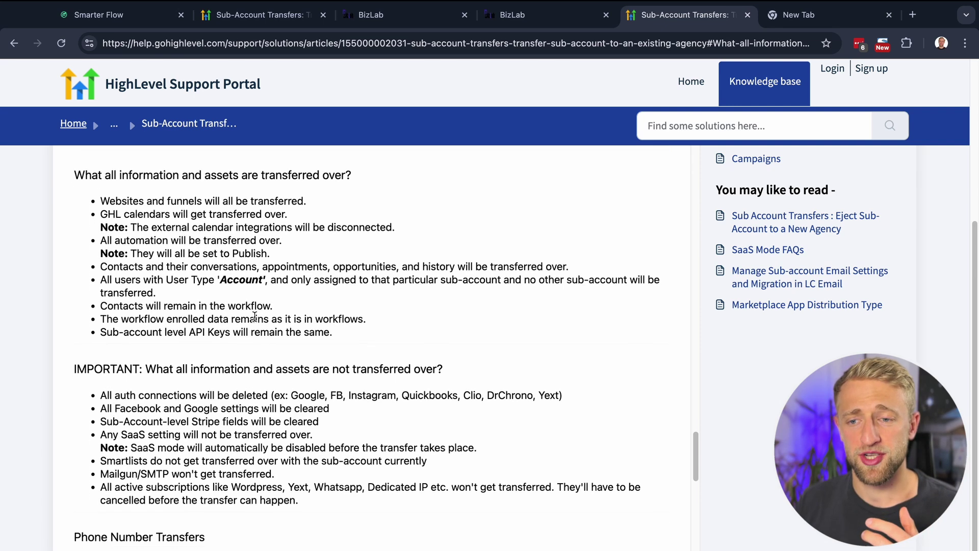
pyautogui.scroll(-3, 263, 327)
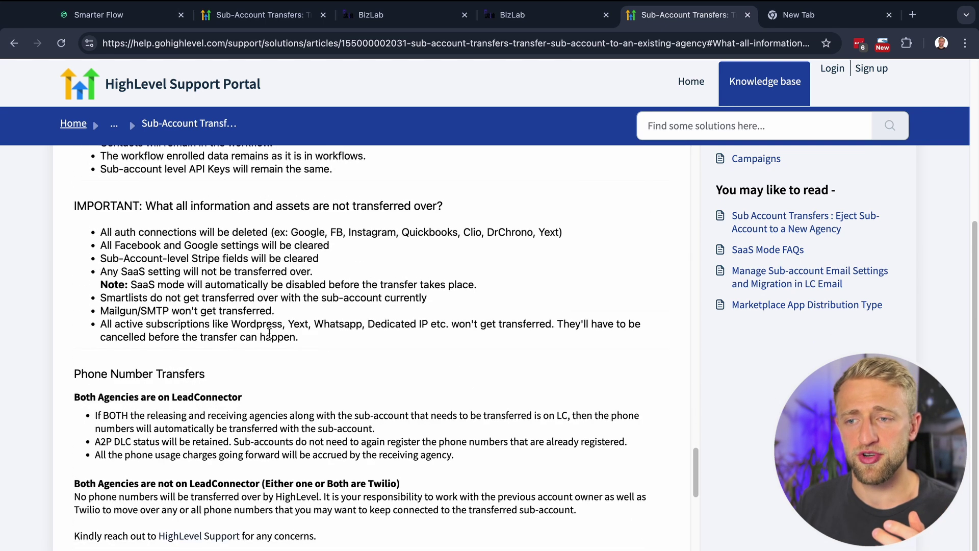
pyautogui.scroll(2, 268, 332)
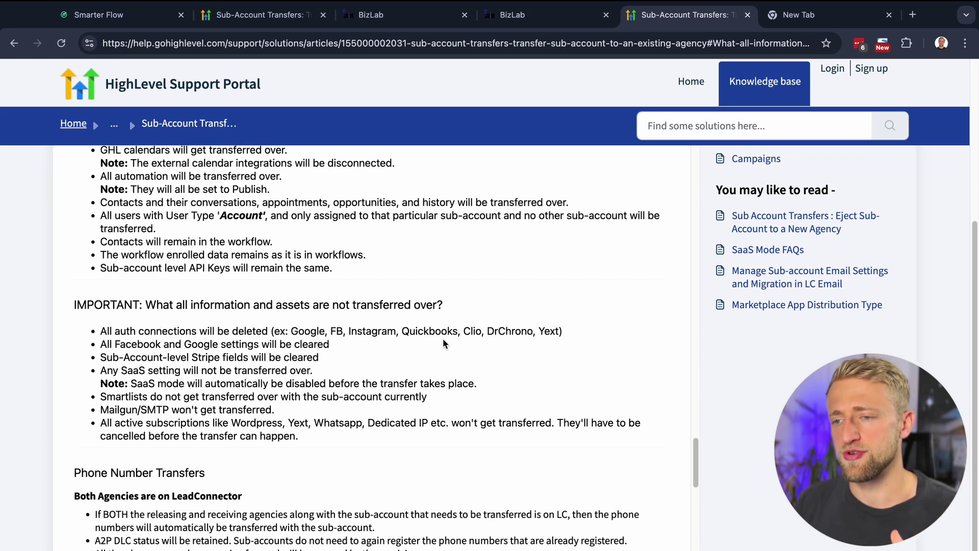
pyautogui.scroll(-1, 364, 358)
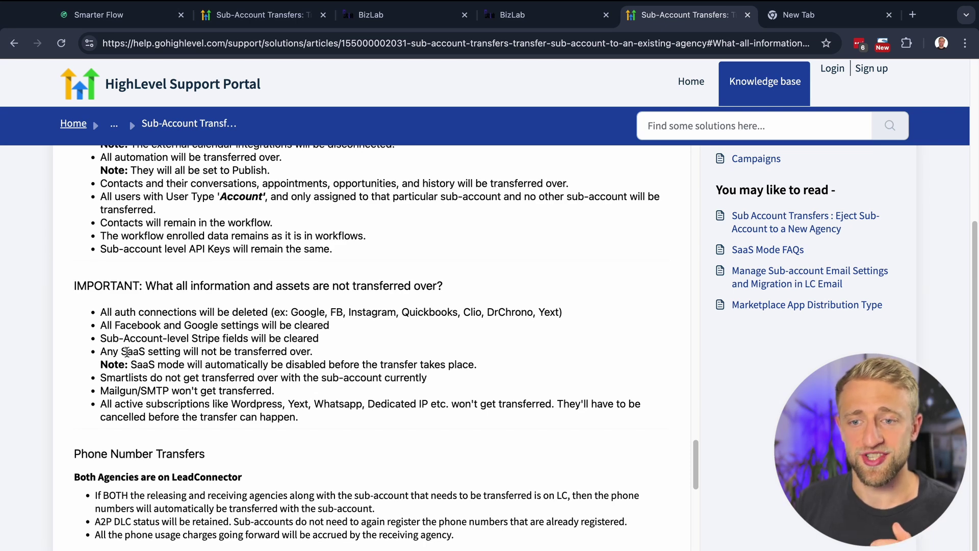
pyautogui.scroll(-1, 183, 365)
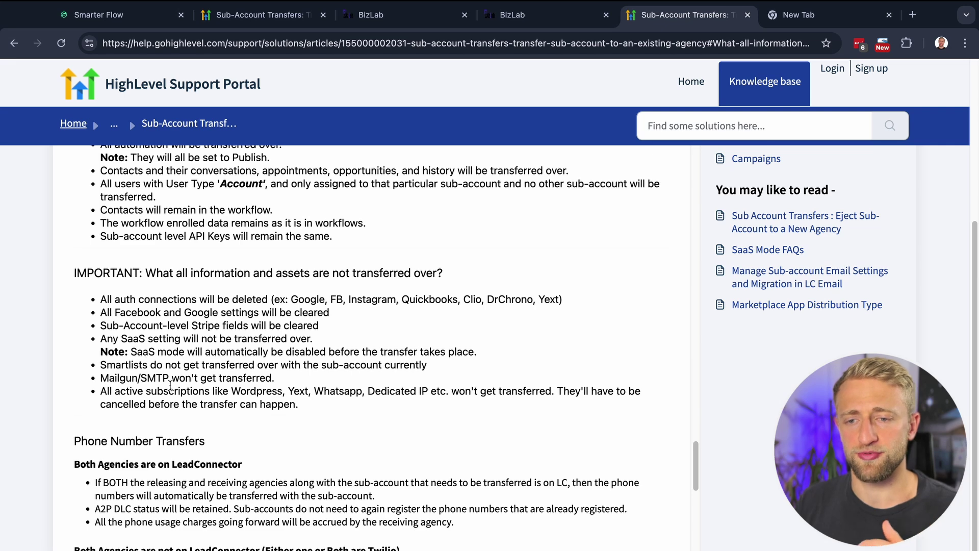
pyautogui.scroll(-1, 171, 387)
pyautogui.scroll(-1, 172, 387)
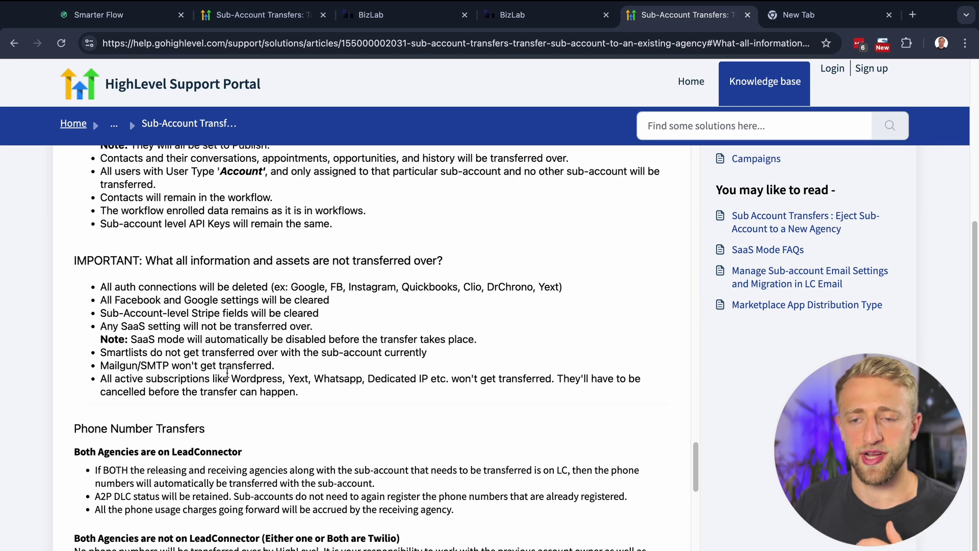
pyautogui.scroll(-1, 227, 373)
pyautogui.scroll(3, 163, 355)
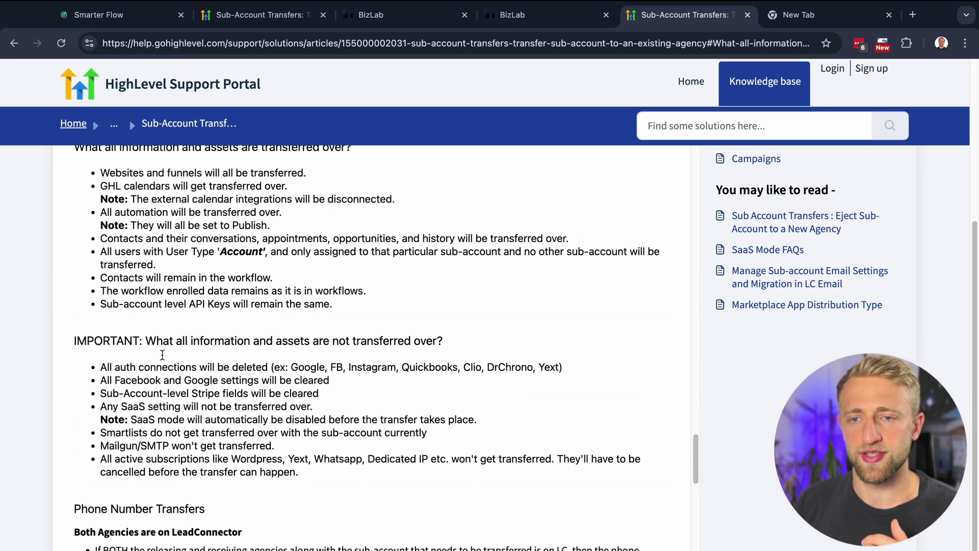
pyautogui.scroll(-1, 155, 298)
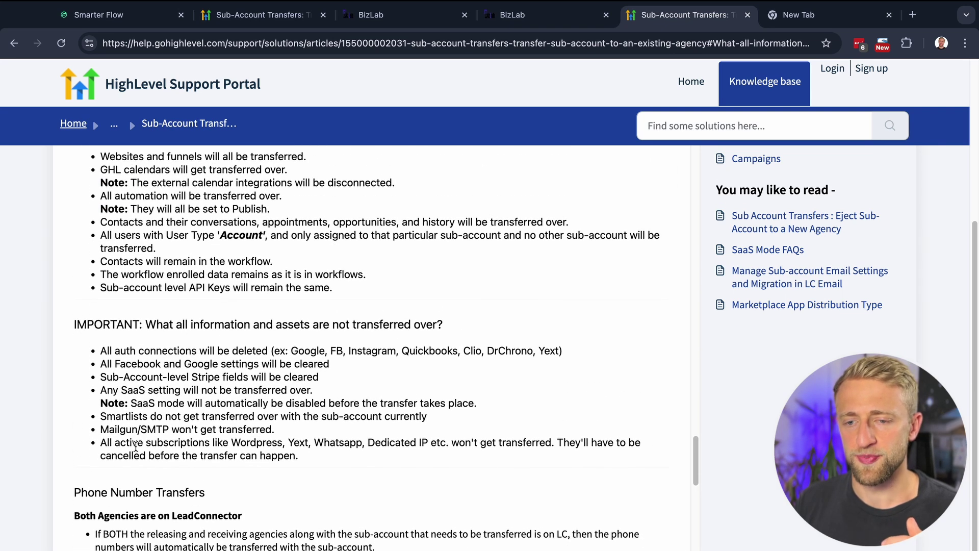
pyautogui.scroll(-1, 135, 445)
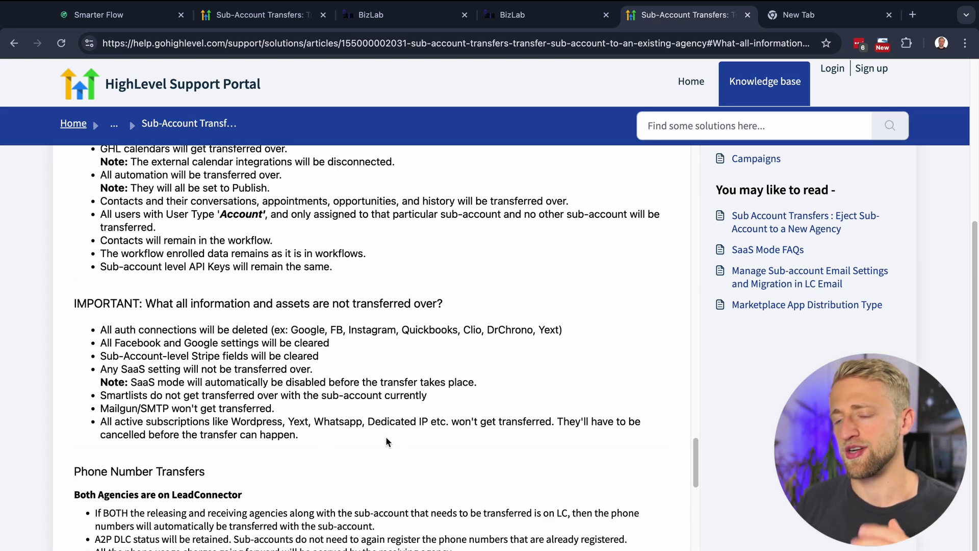
pyautogui.scroll(1, 290, 409)
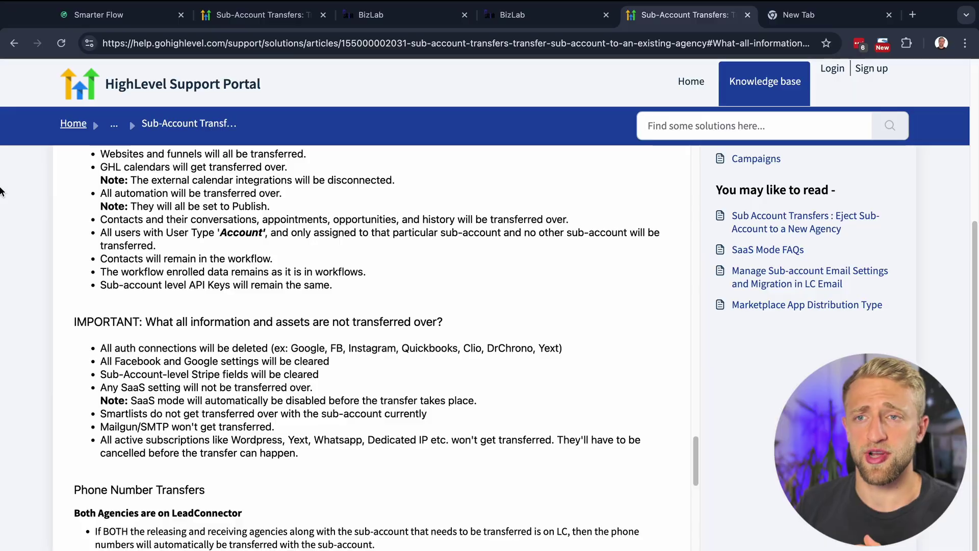
# - Back in Smarter Flow, open Help & Support from the avatar menu and close it
pyautogui.click(136, 17)
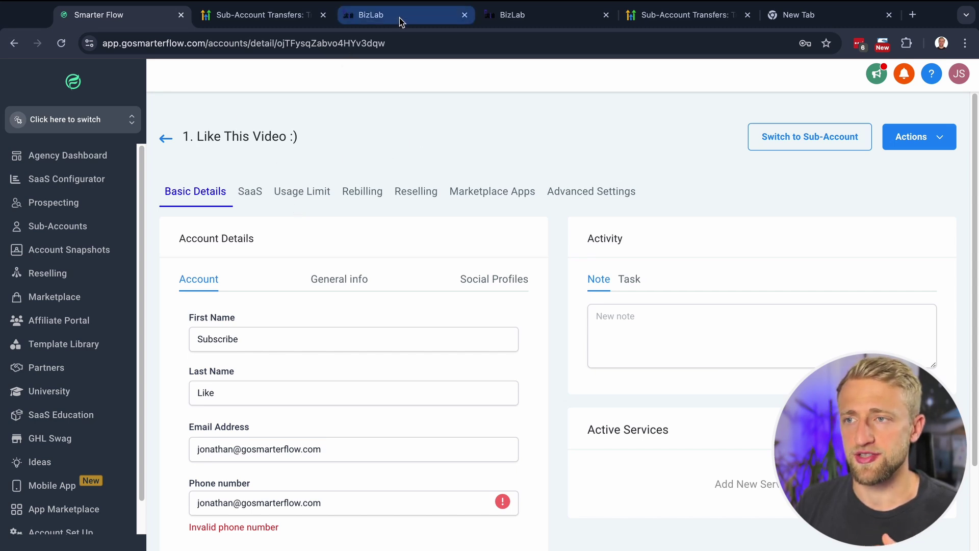
pyautogui.click(959, 75)
pyautogui.click(932, 73)
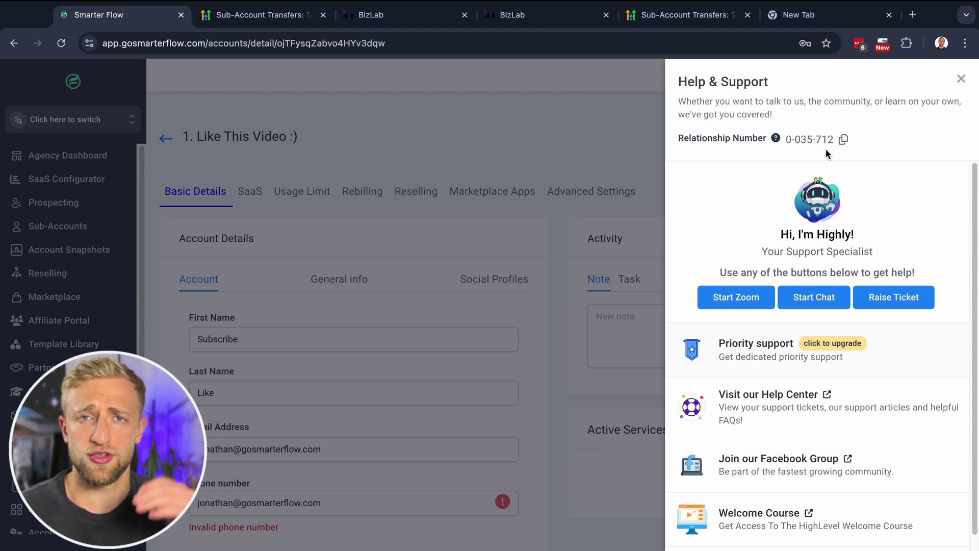
pyautogui.click(960, 79)
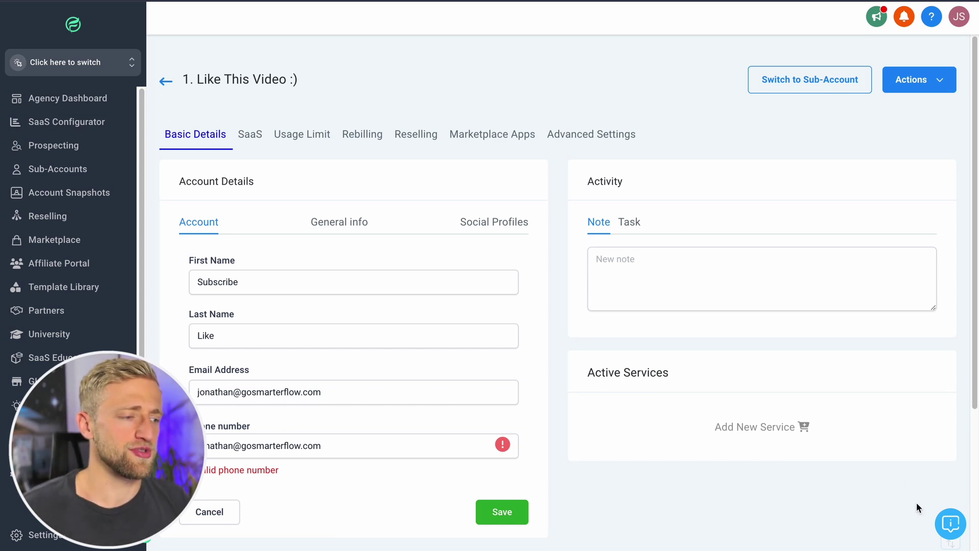
# - Open the support widget, dismiss its announcement card, and start a live chat
pyautogui.click(947, 520)
pyautogui.click(953, 271)
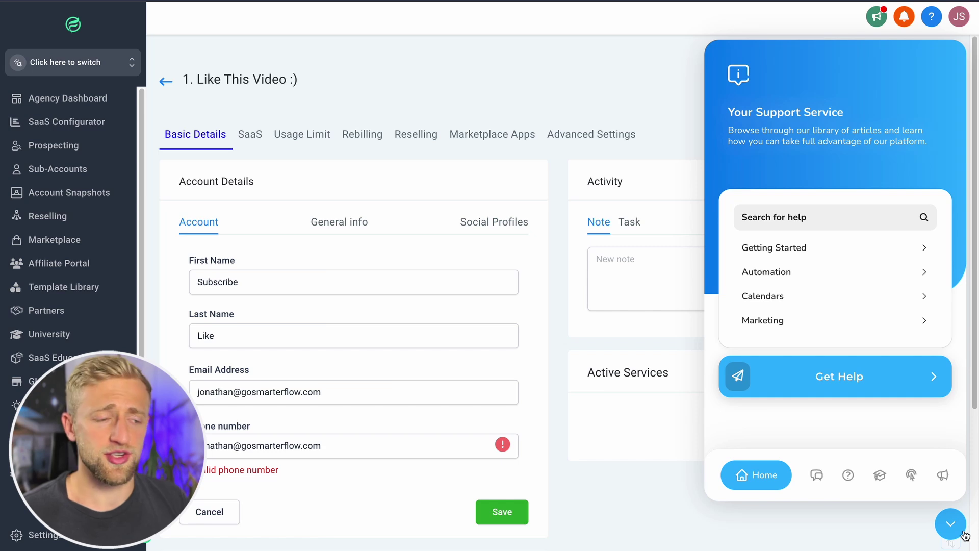
pyautogui.click(816, 477)
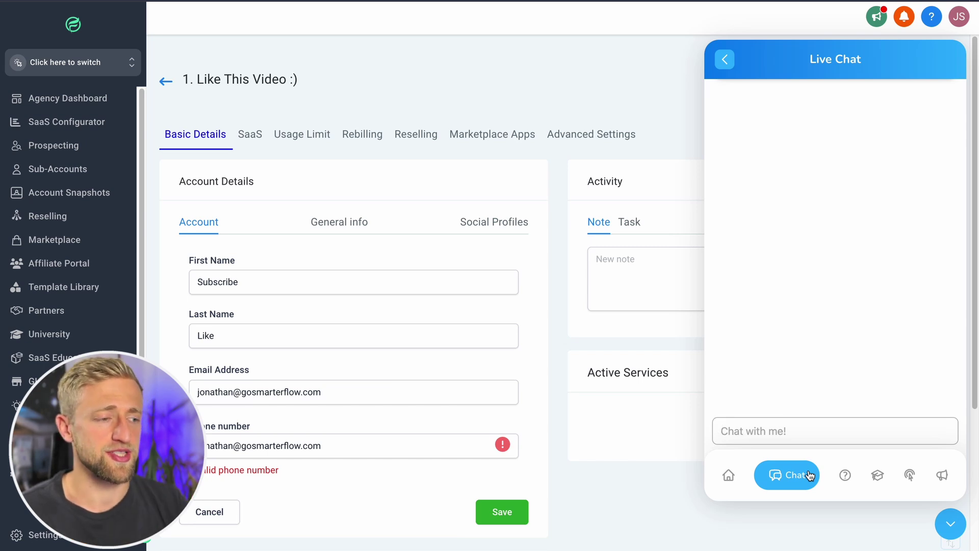
# - Expand the Academy's Email Messaging lessons, then close the Academy panel
pyautogui.click(875, 477)
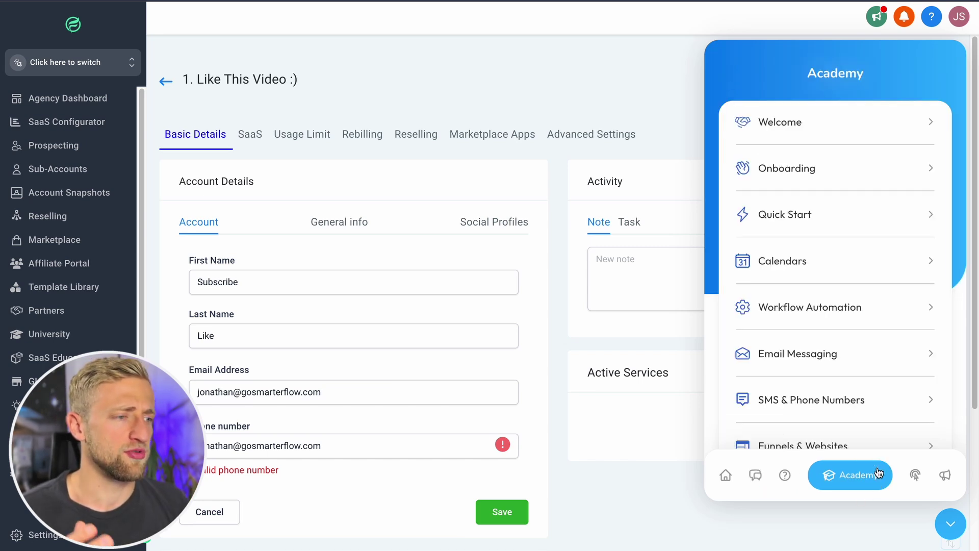
pyautogui.scroll(-1, 862, 250)
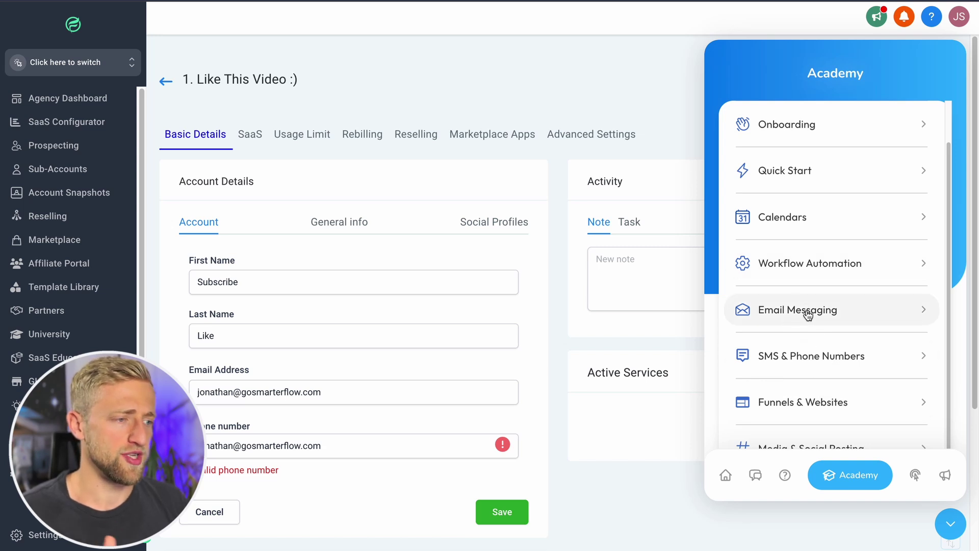
pyautogui.click(804, 313)
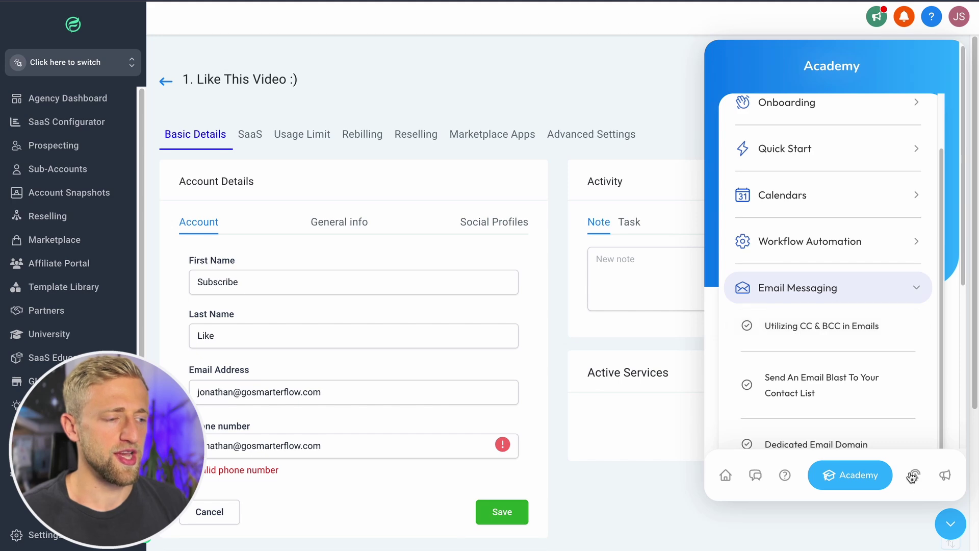
pyautogui.click(951, 525)
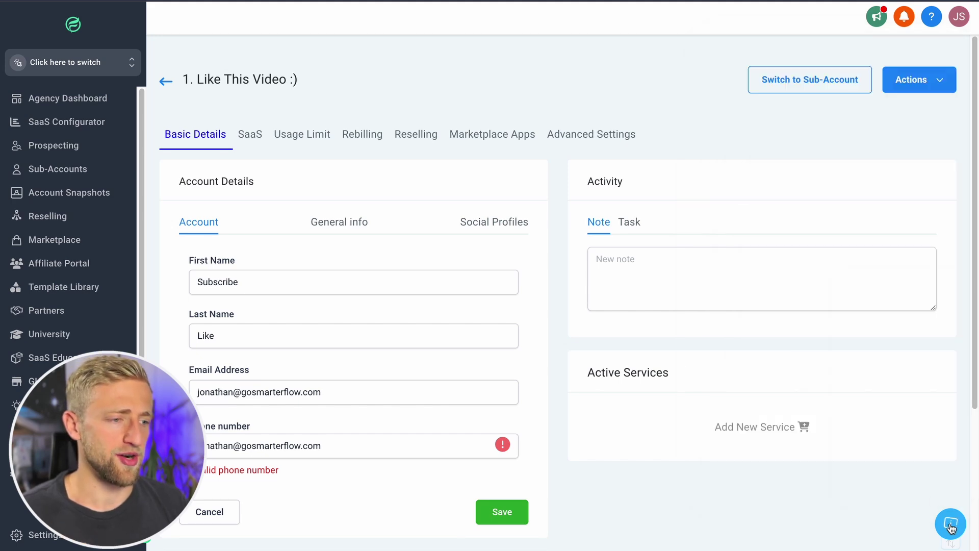
# - In BizLab, enter the '1. Like This Video :)' sub-account and open its Automation workflow list
pyautogui.click(408, 23)
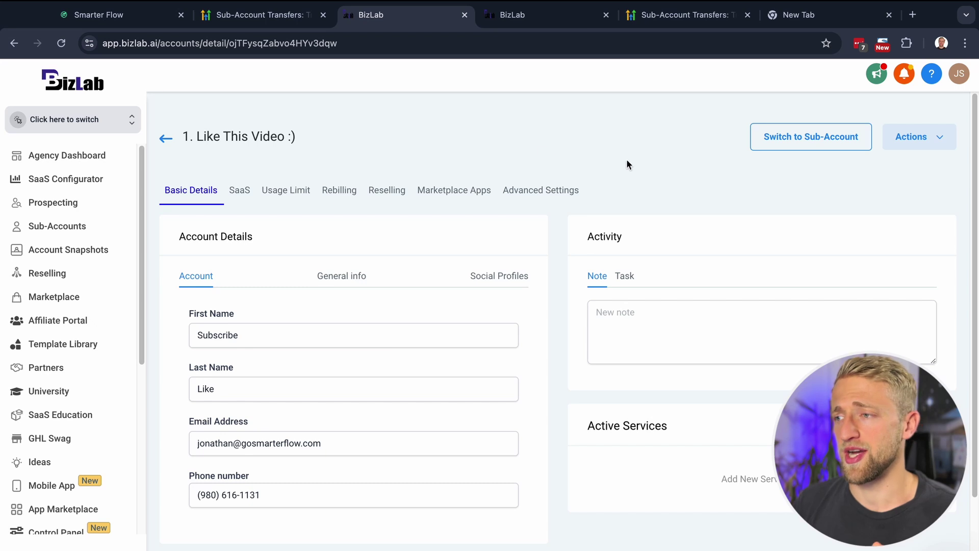
pyautogui.click(783, 141)
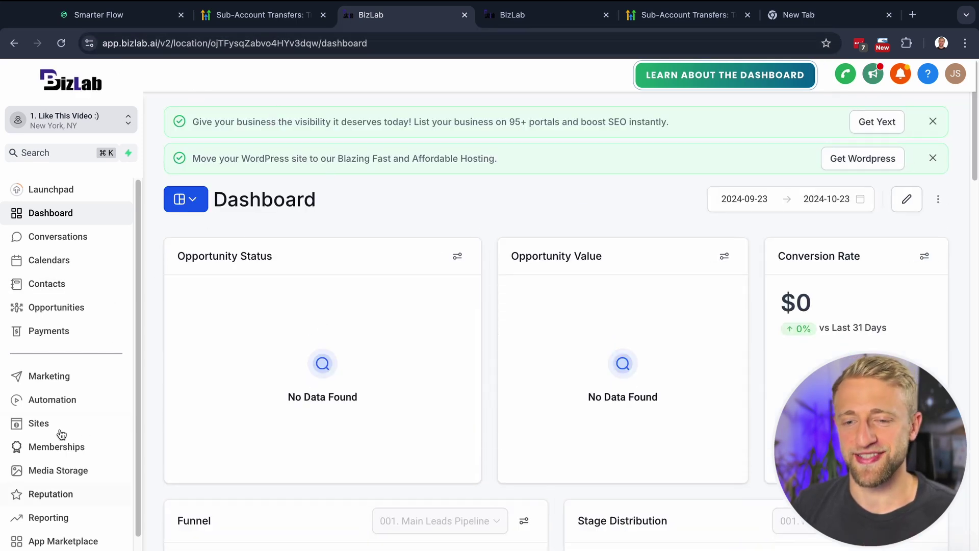
pyautogui.click(69, 402)
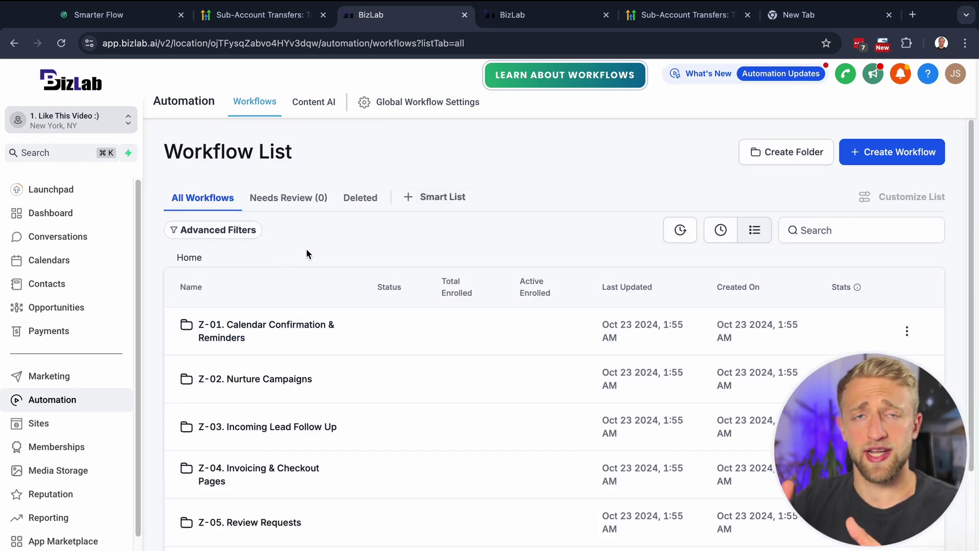
pyautogui.scroll(-2, 306, 254)
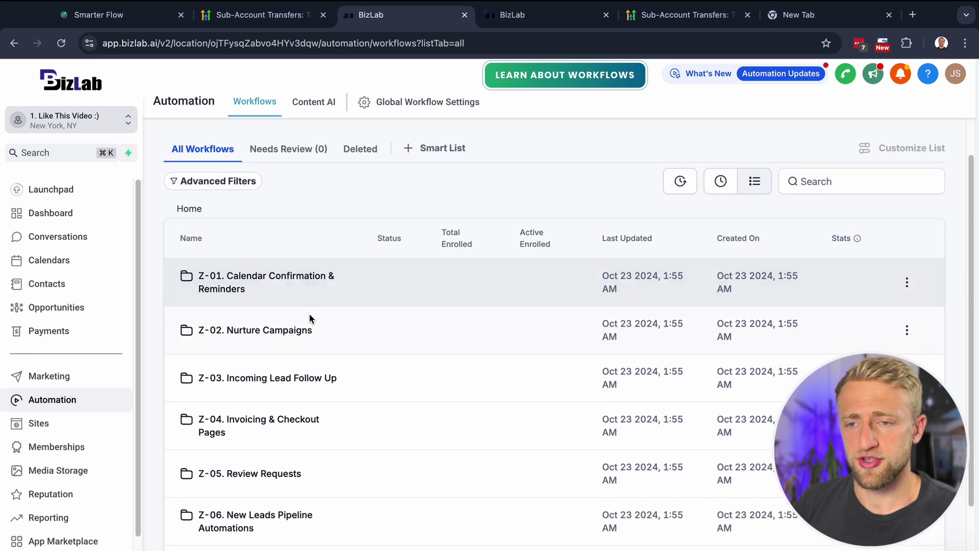
pyautogui.click(218, 285)
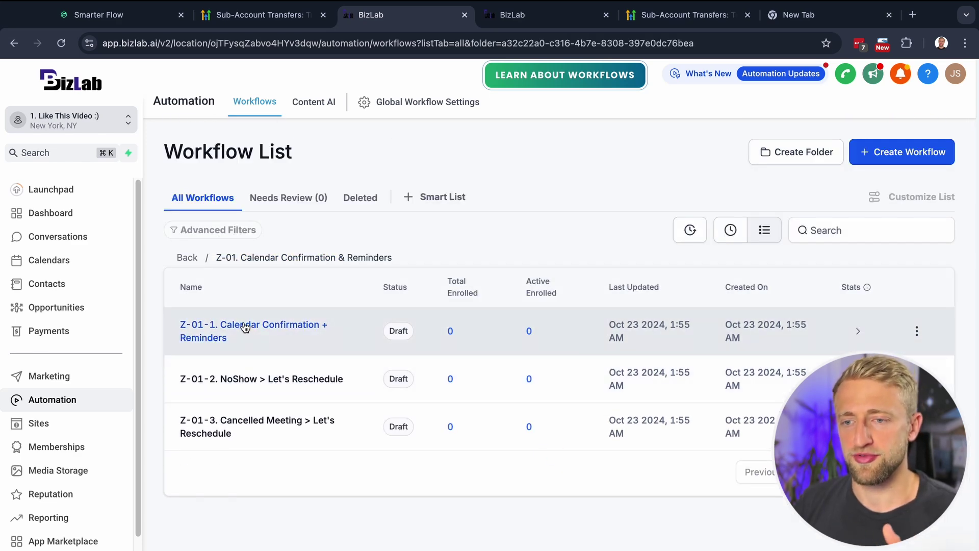
pyautogui.click(273, 340)
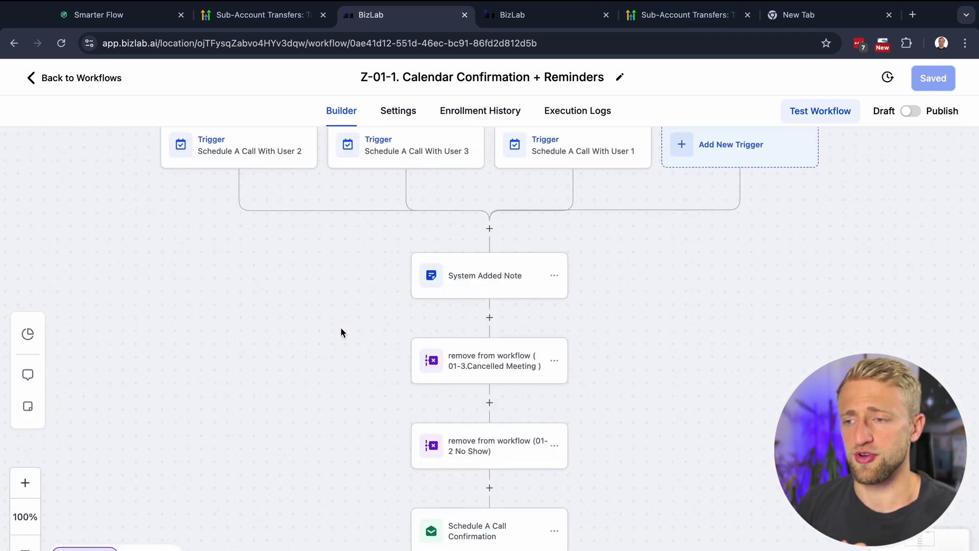
pyautogui.moveTo(348, 433); pyautogui.dragTo(309, 226)
pyautogui.scroll(-15, 309, 226)
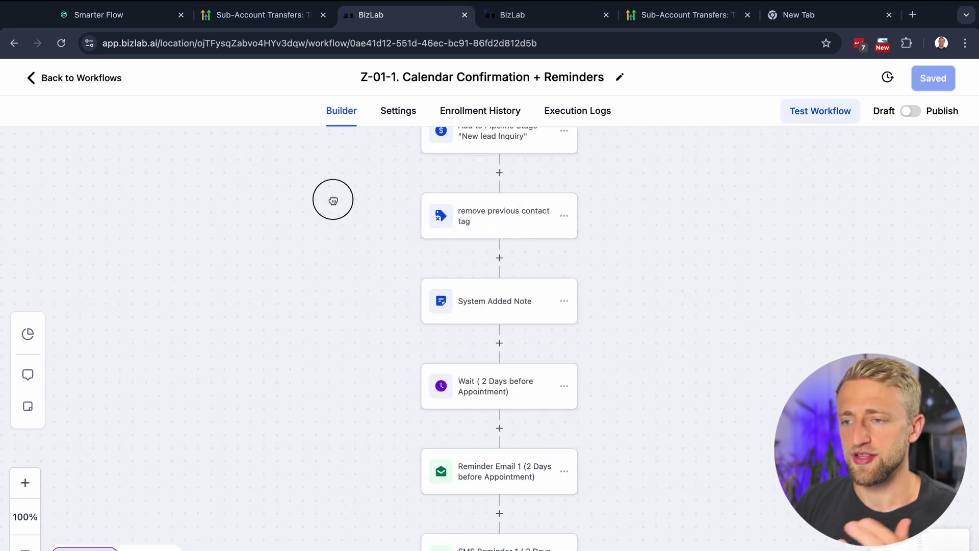
pyautogui.click(115, 80)
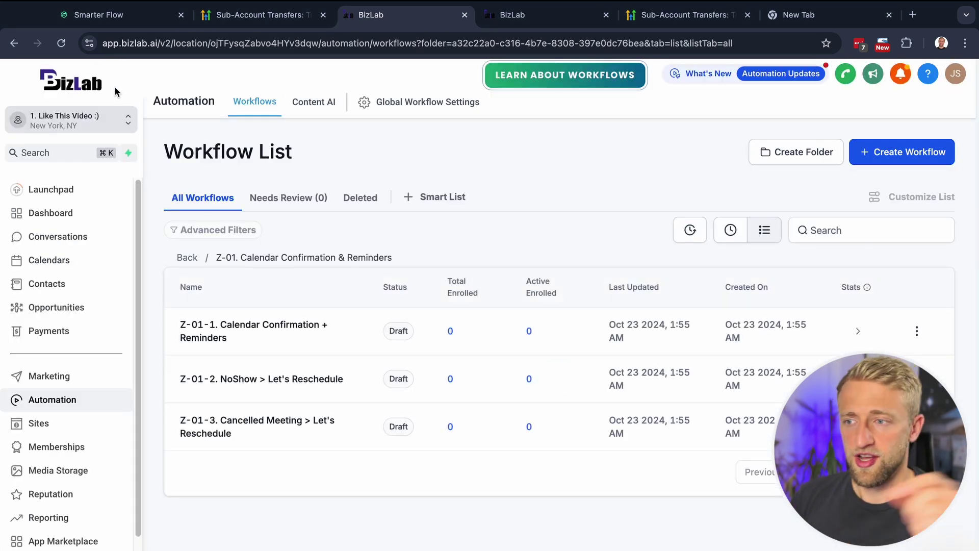
pyautogui.click(190, 258)
pyautogui.scroll(-1, 277, 334)
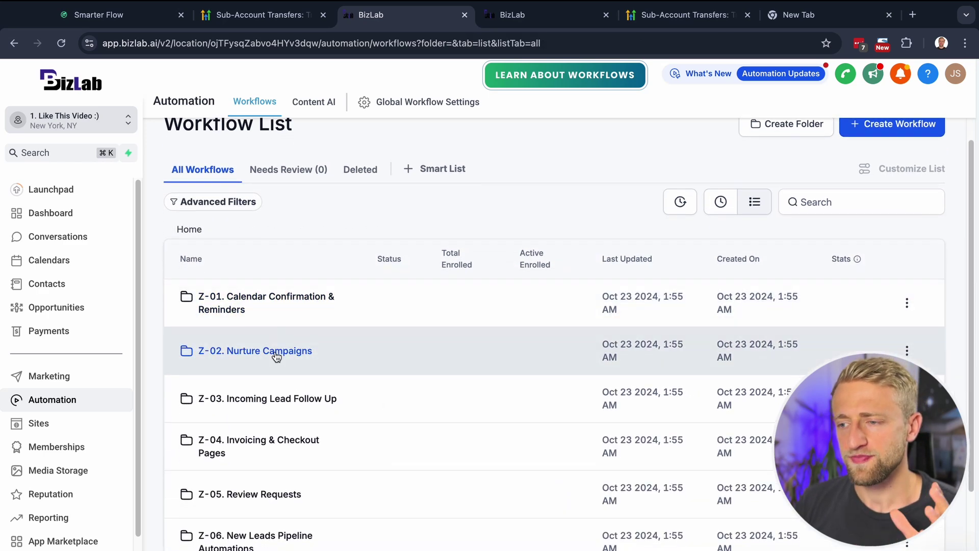
pyautogui.click(247, 350)
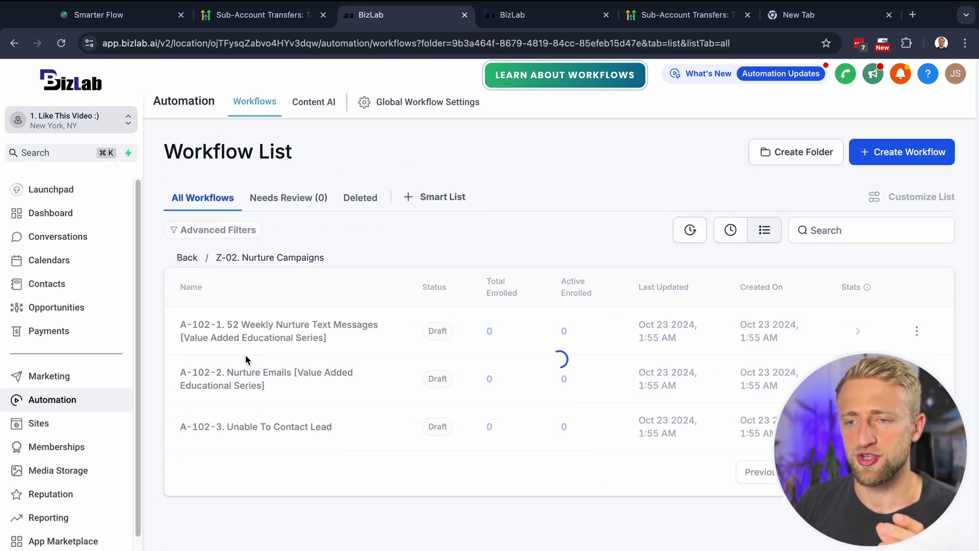
pyautogui.click(189, 257)
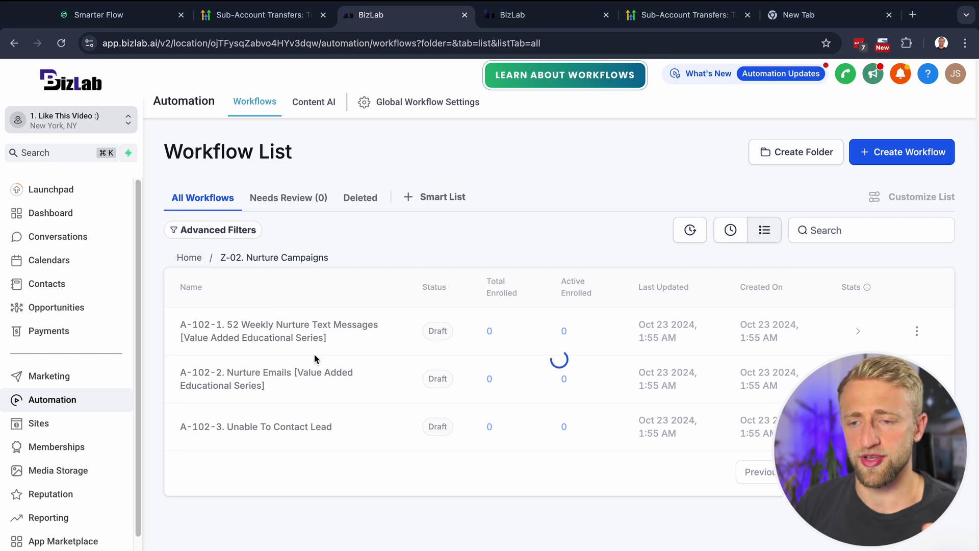
pyautogui.scroll(-3, 291, 388)
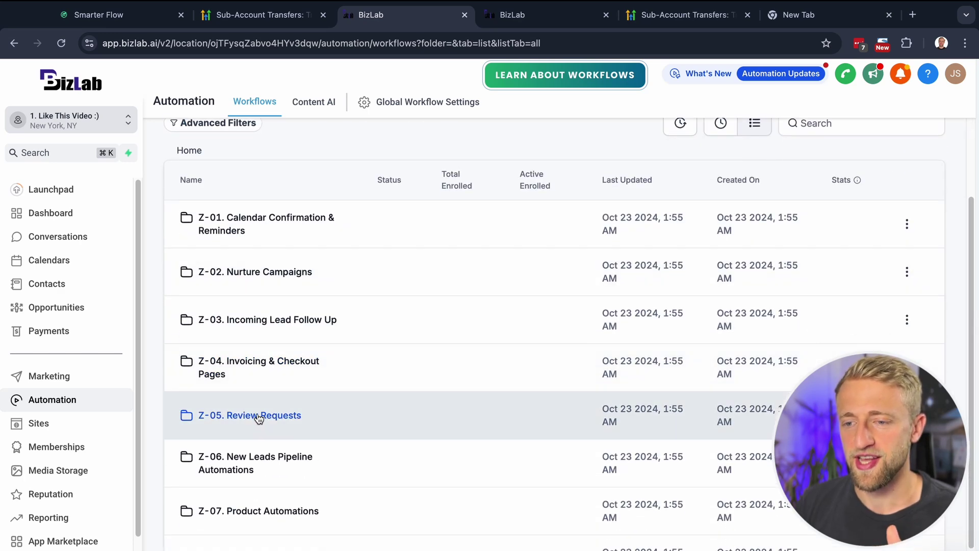
pyautogui.click(258, 416)
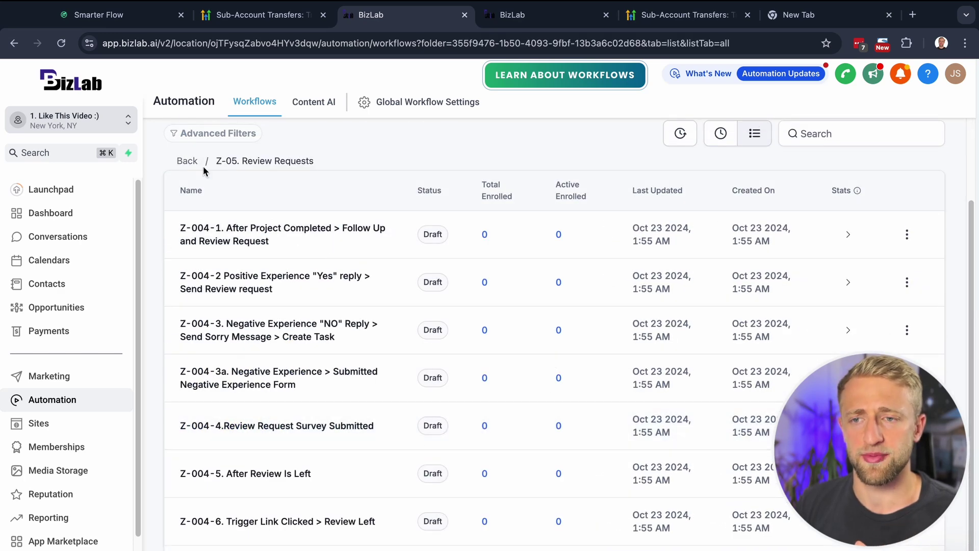
pyautogui.click(188, 161)
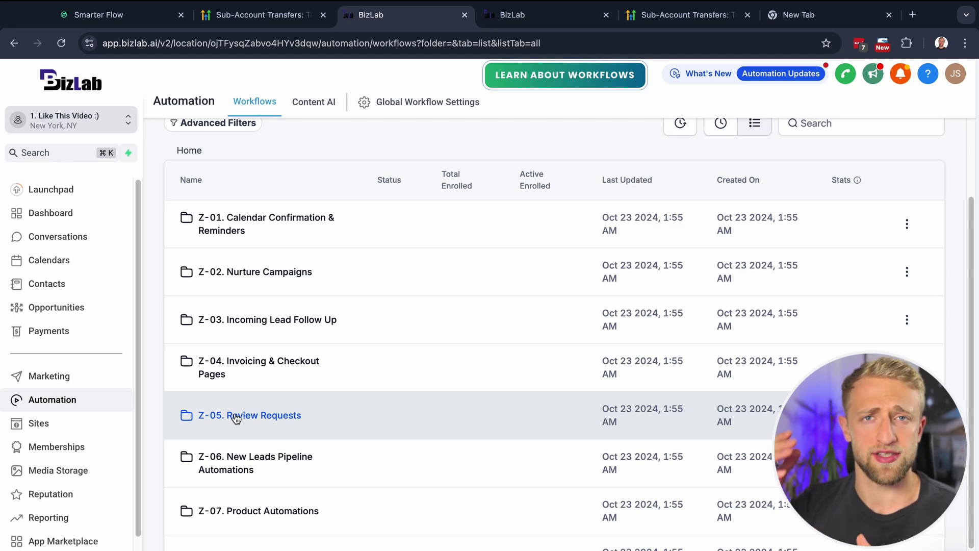
# - Pan and zoom across the AI.01 Send Message to AI workflow tree, then go back to the Smarter Flow sub-account page
pyautogui.hotkey('ctrl', 'Tab')
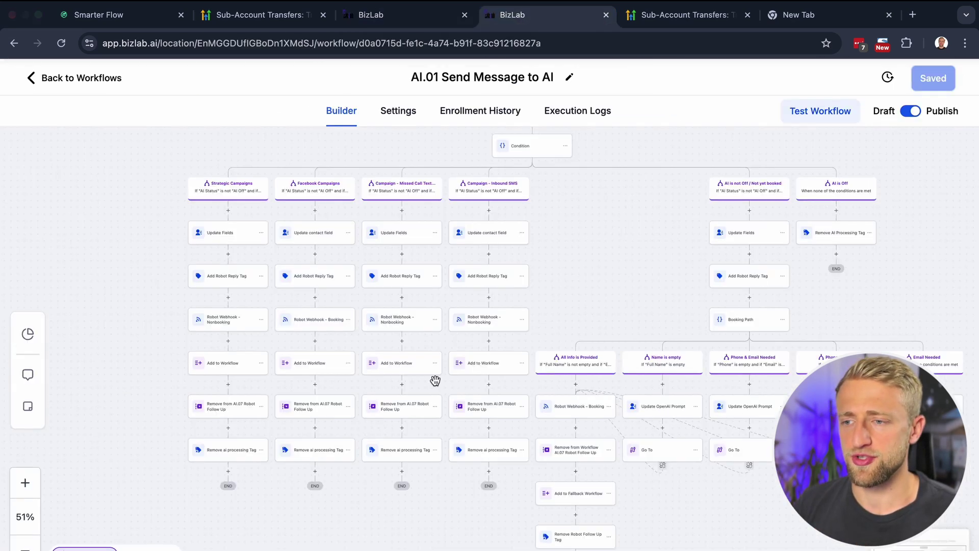
pyautogui.moveTo(525, 302); pyautogui.dragTo(445, 463)
pyautogui.click(27, 482)
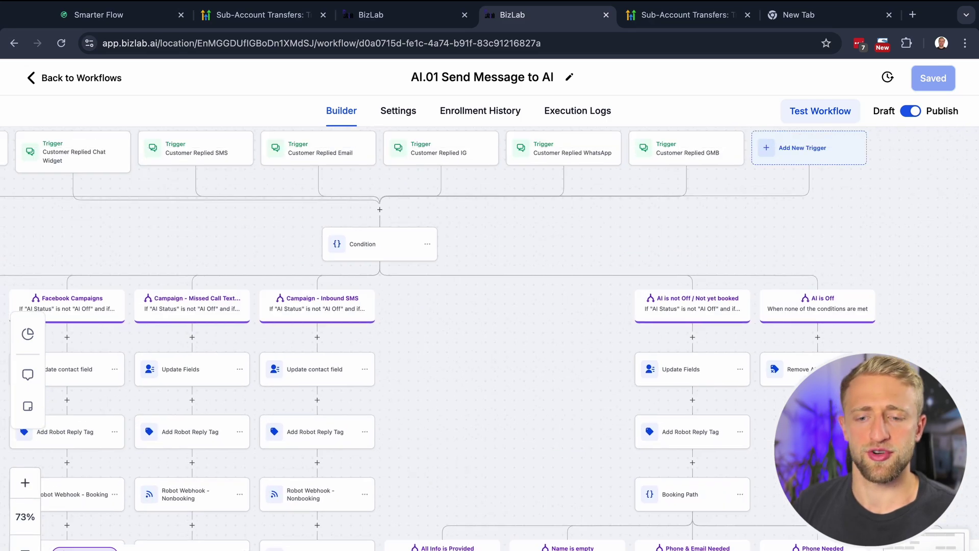
pyautogui.click(25, 545)
pyautogui.click(25, 546)
pyautogui.moveTo(491, 385); pyautogui.dragTo(538, 317)
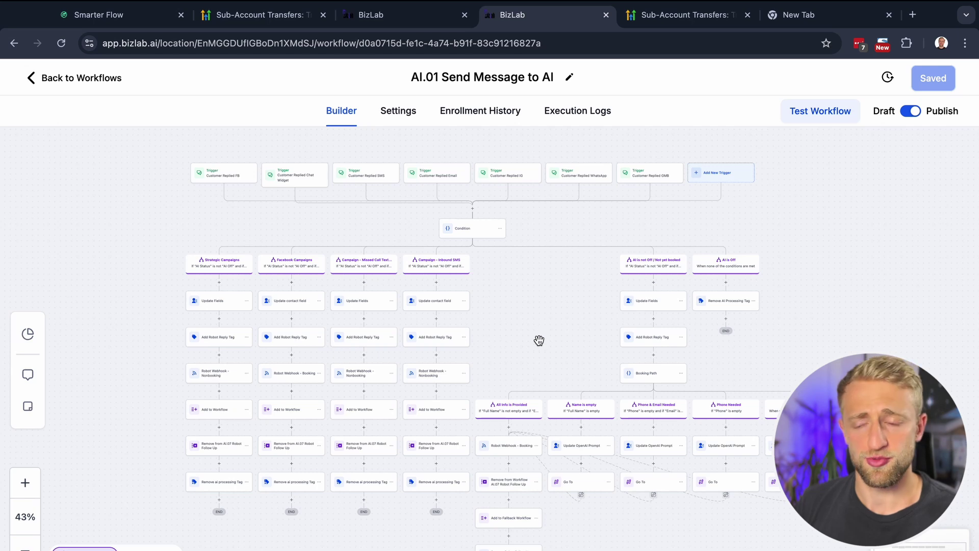
pyautogui.click(122, 15)
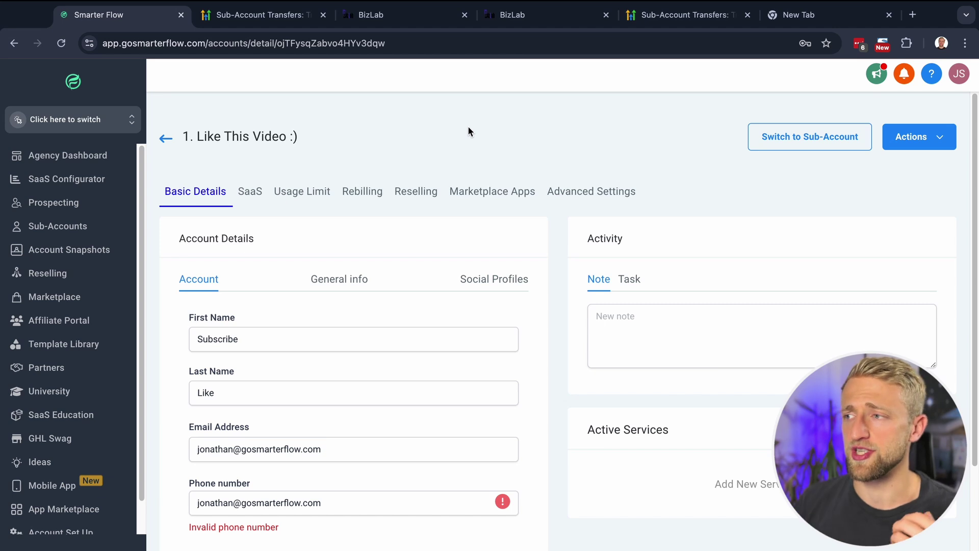
# - Open the Help & Support panel from the header's ? icon to see the agency's relationship number
pyautogui.click(931, 73)
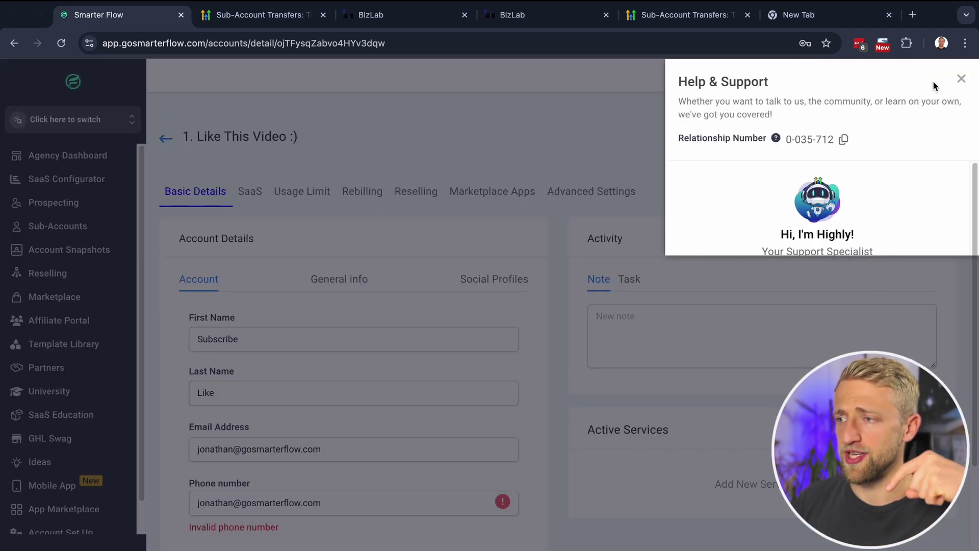